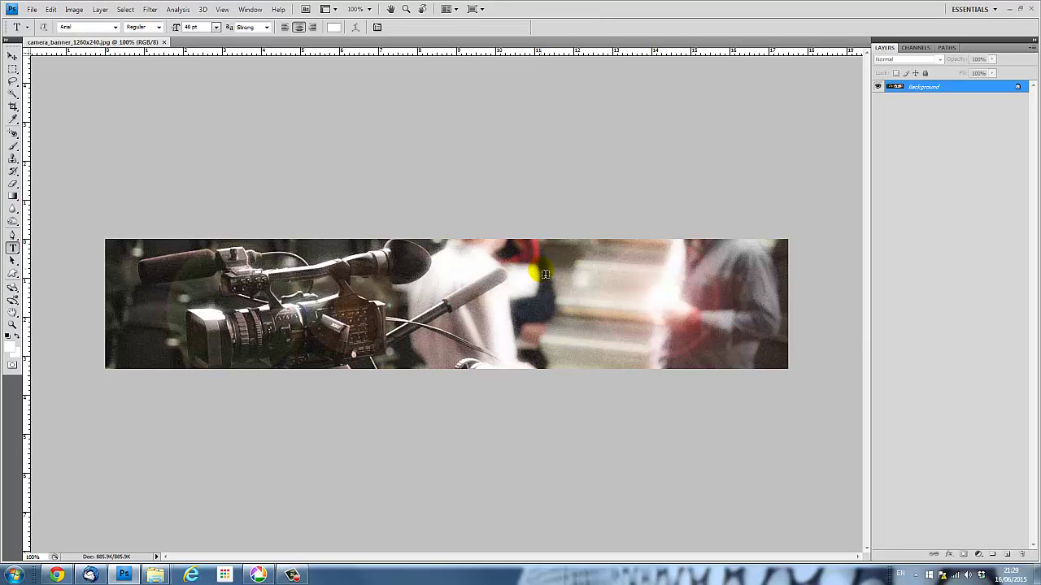
- Start a text block on the banner and type the first line 'Wired FM'
left_click(543, 274)
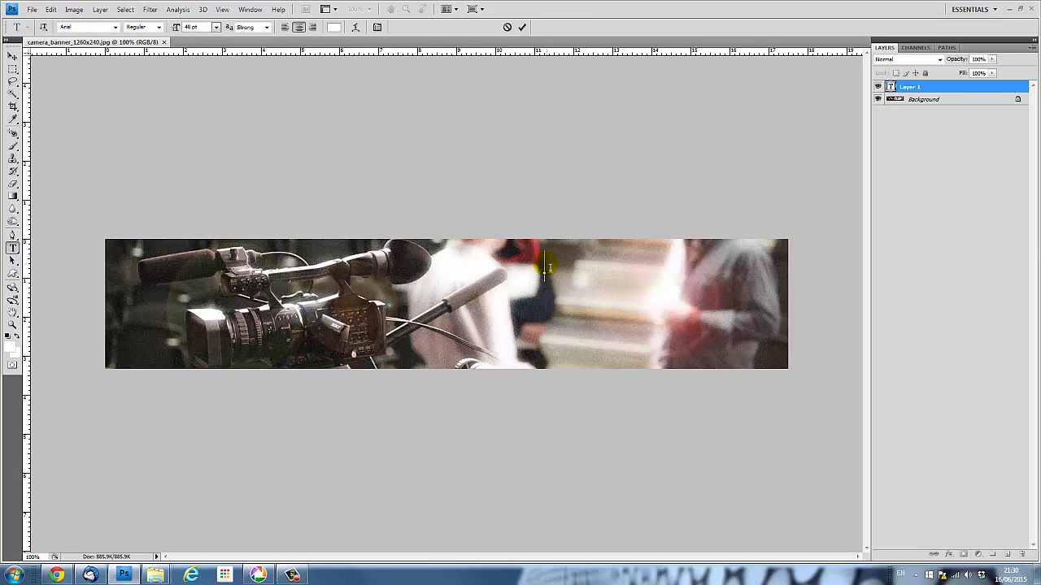
type("Wr")
key("BackSpace")
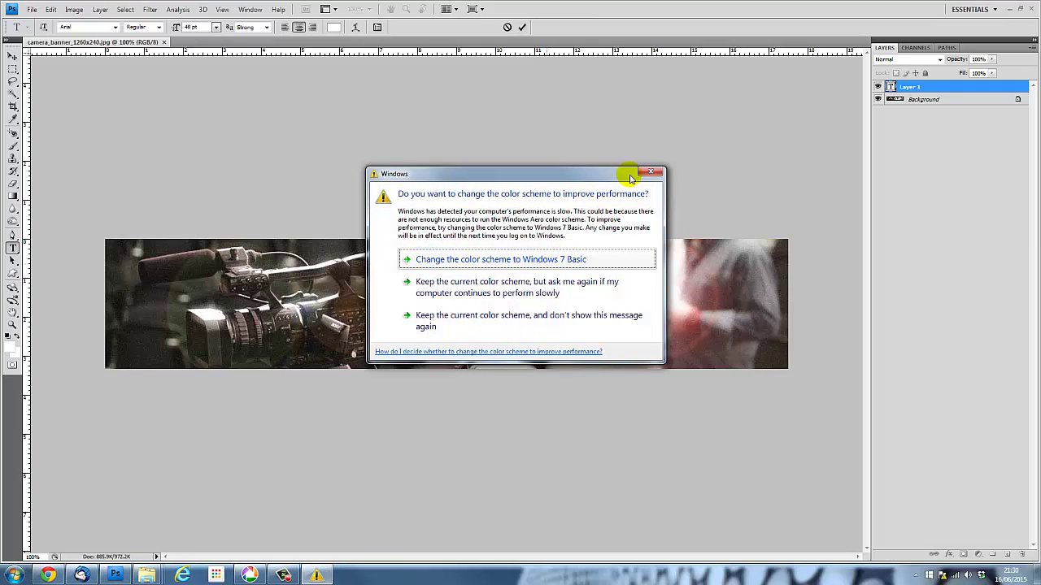
left_click(650, 173)
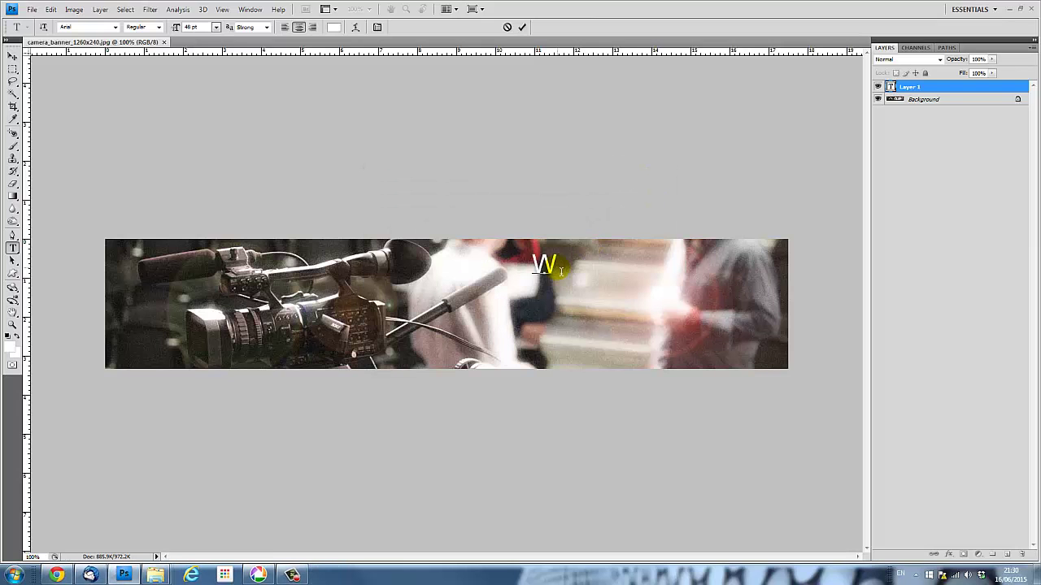
type("ired")
type(" DM")
key("BackSpace")
key("BackSpace")
key("BackSpace")
type("FM")
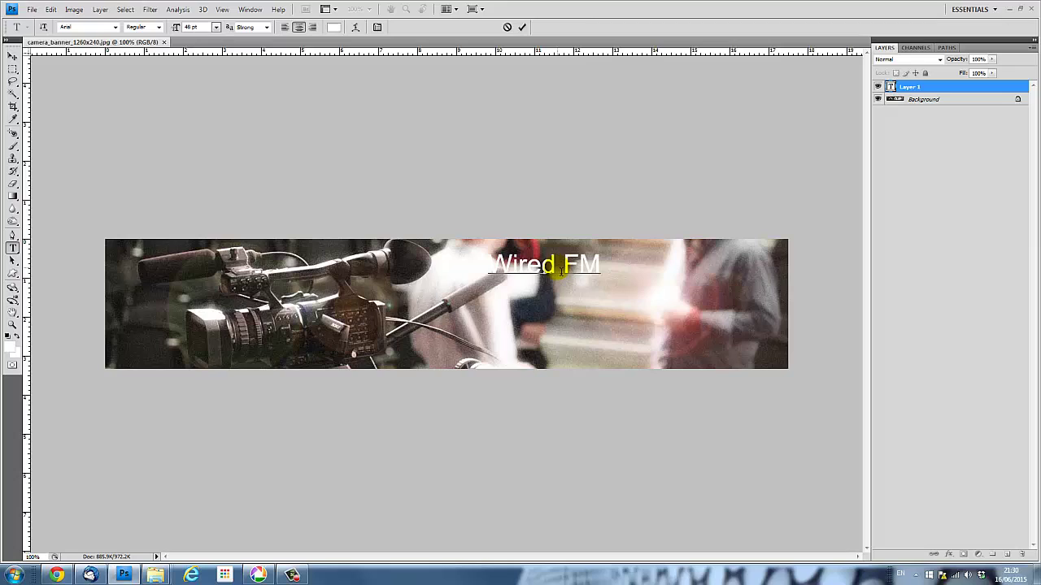
- Add the lines 'Limerick's Student' and 'Radio Station 99.9Mhz' below it
key("Return")
type("Limerick'#s")
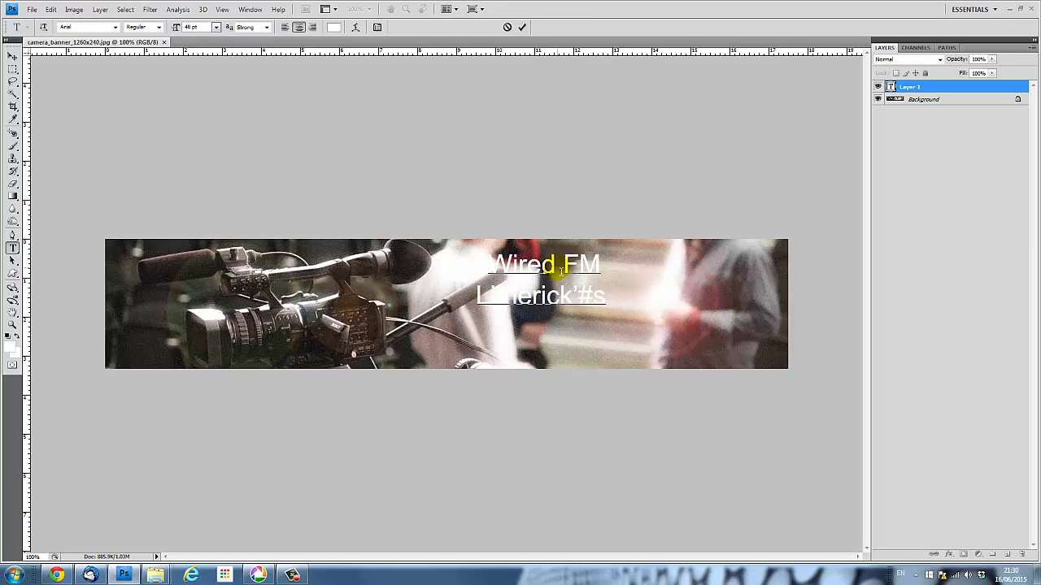
key("BackSpace")
key("BackSpace")
type("s Stud")
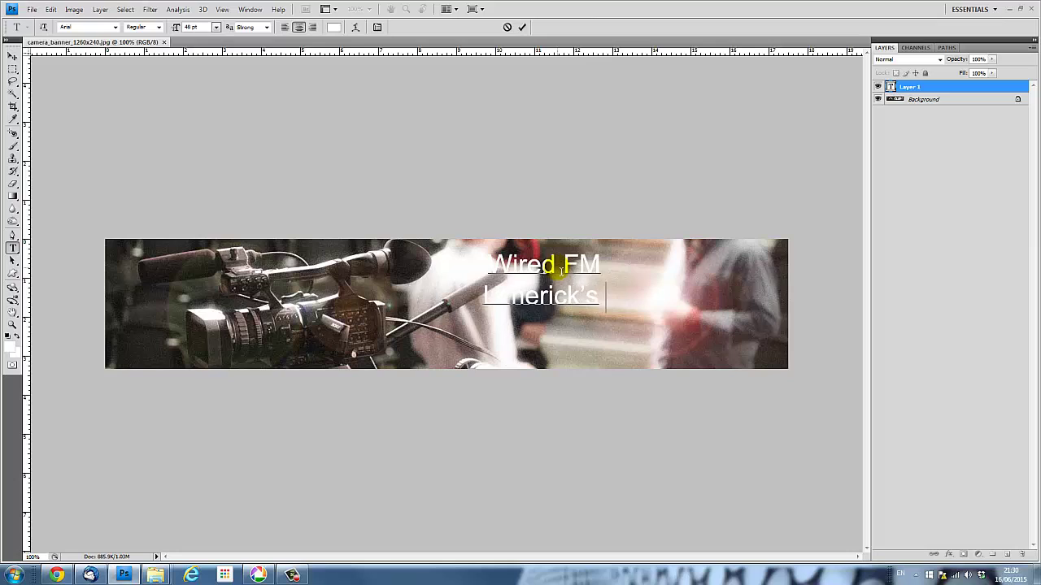
type("ent Radio")
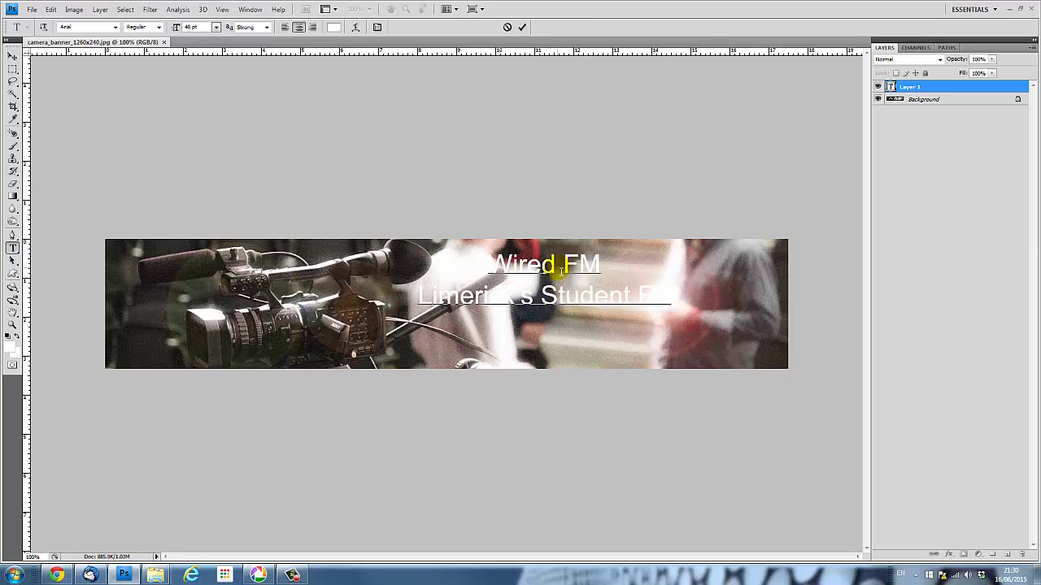
key("BackSpace")
key("BackSpace")
key("BackSpace")
key("BackSpace")
key("BackSpace")
key("BackSpace")
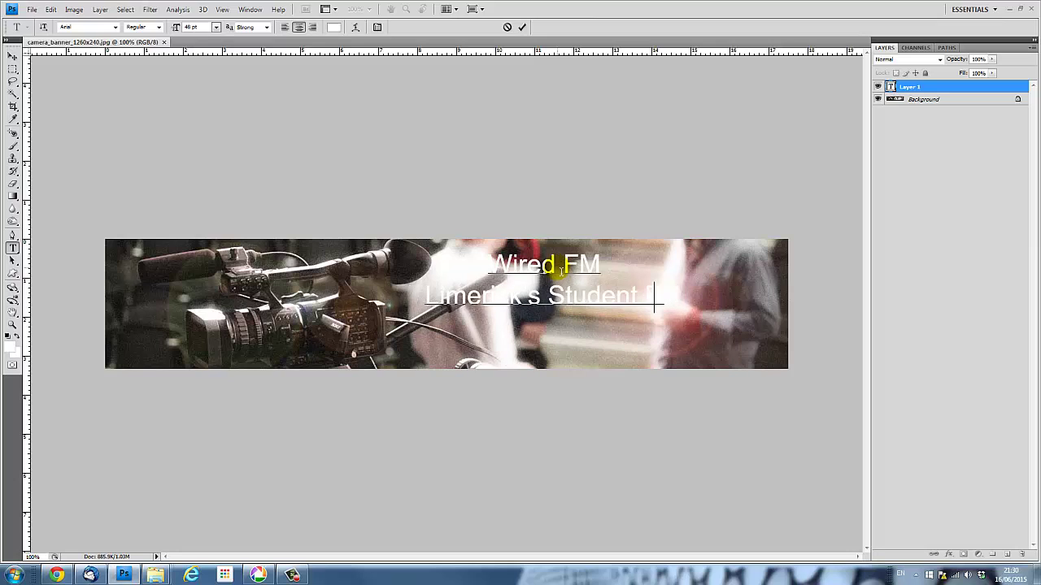
key("Return")
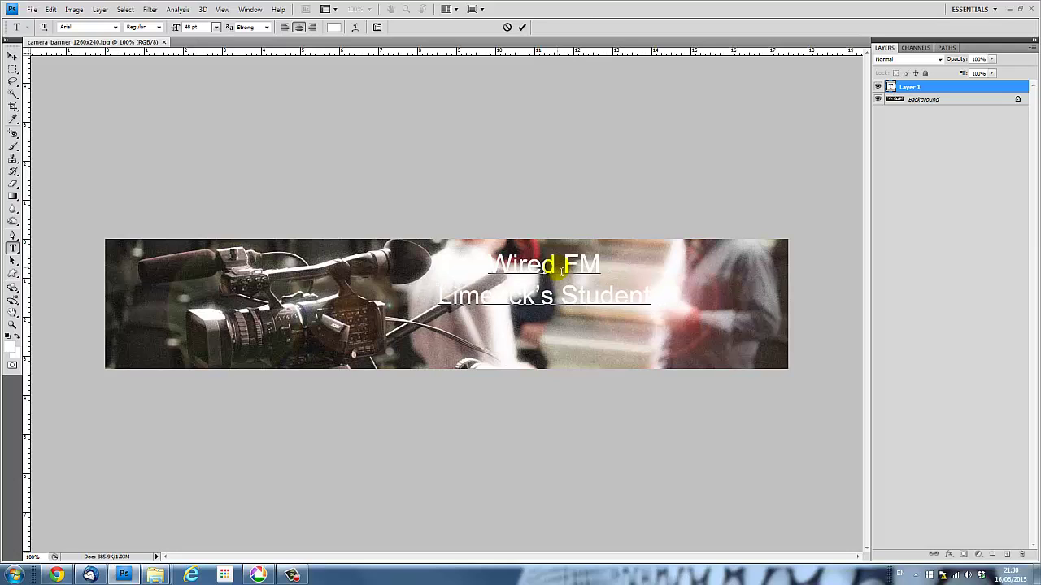
type("Radio")
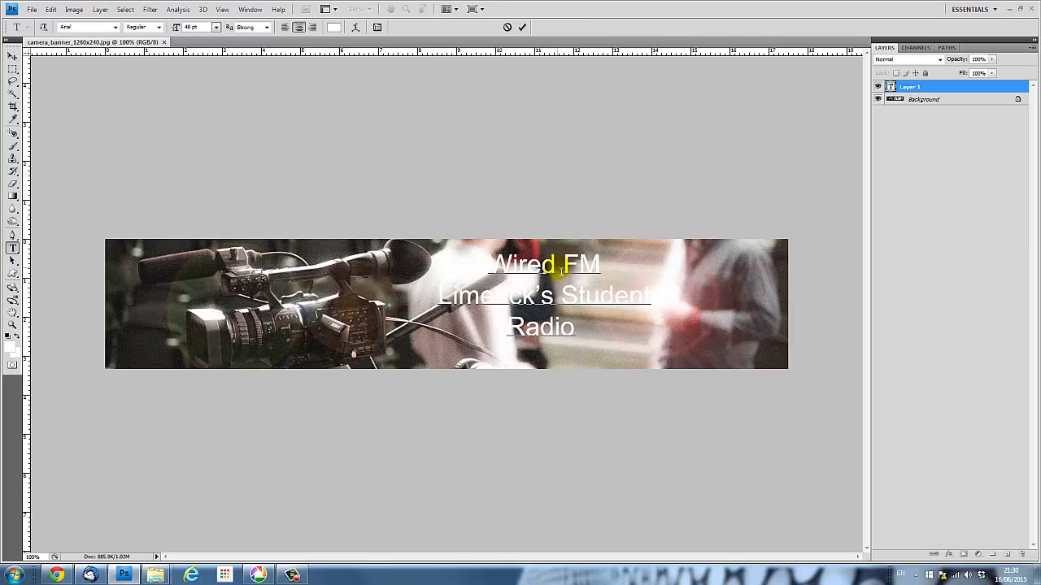
type(" Station")
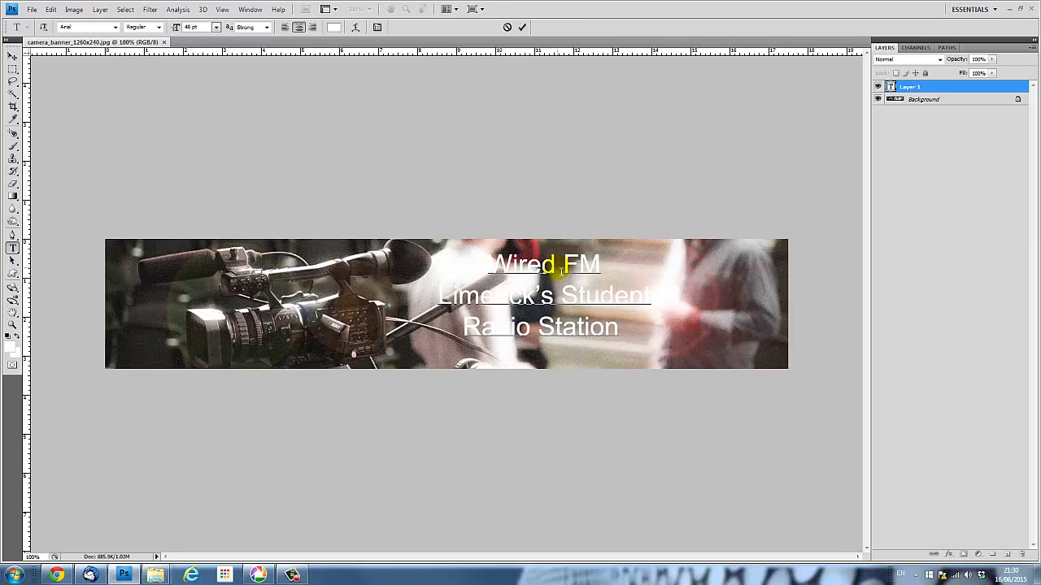
type(" 99.")
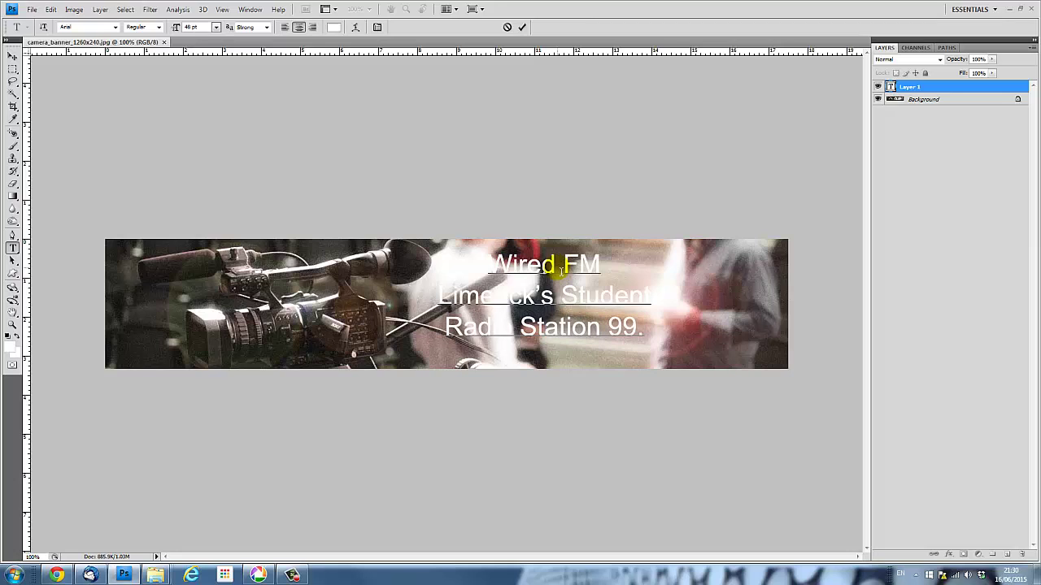
type("9Mhz")
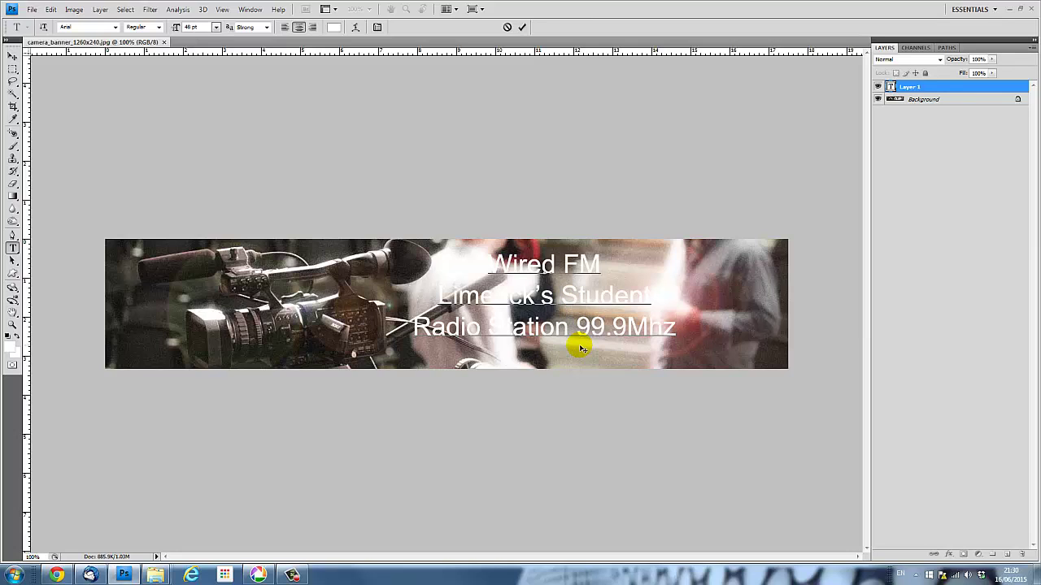
- Ctrl-drag the three-line text block slightly to the right
left_click_drag(581, 348, 630, 354)
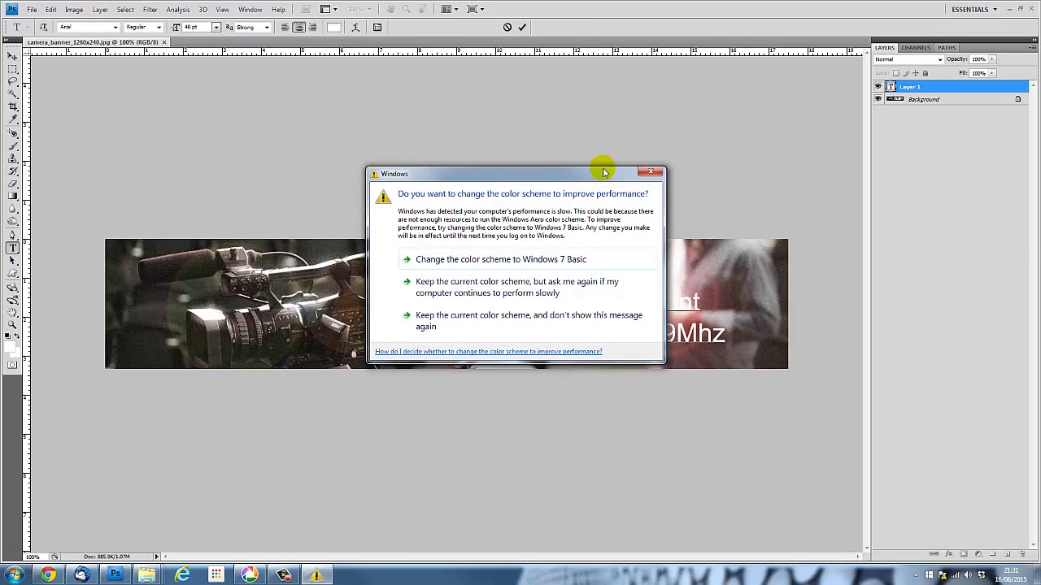
- Commit the text and set the text layer's blend mode to Difference
left_click(659, 173)
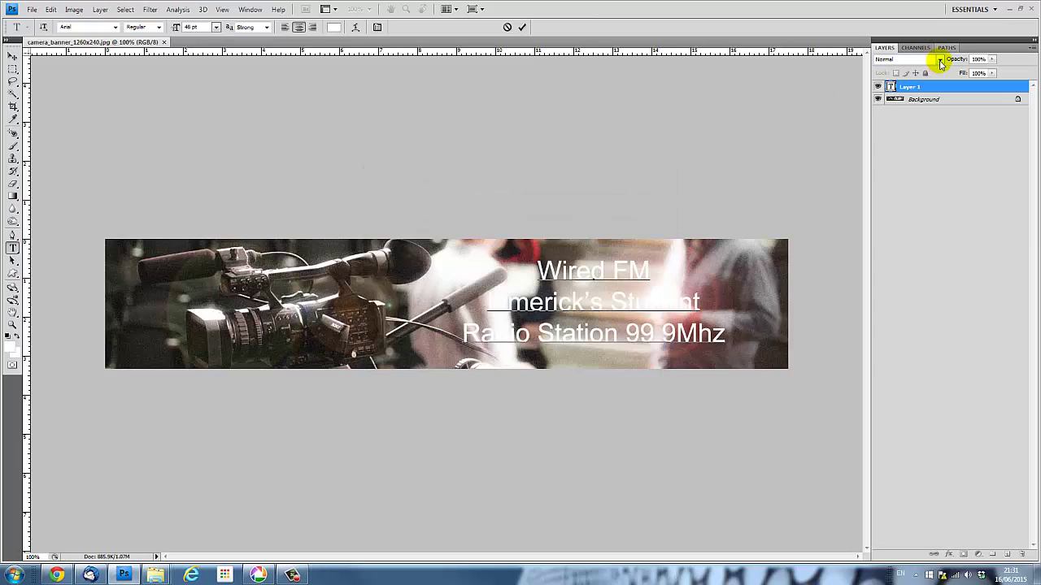
key("ctrl+Return")
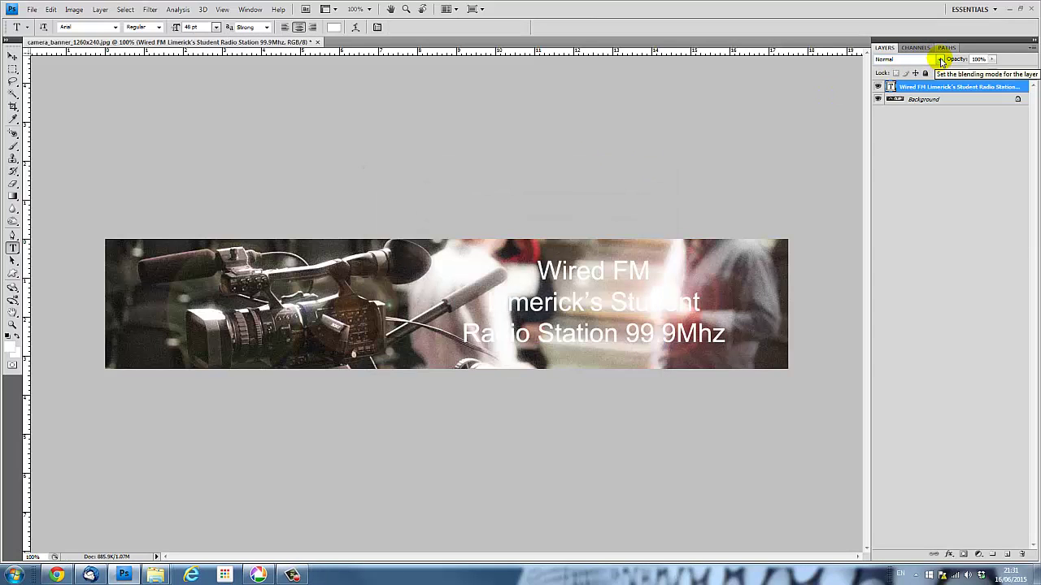
left_click(940, 60)
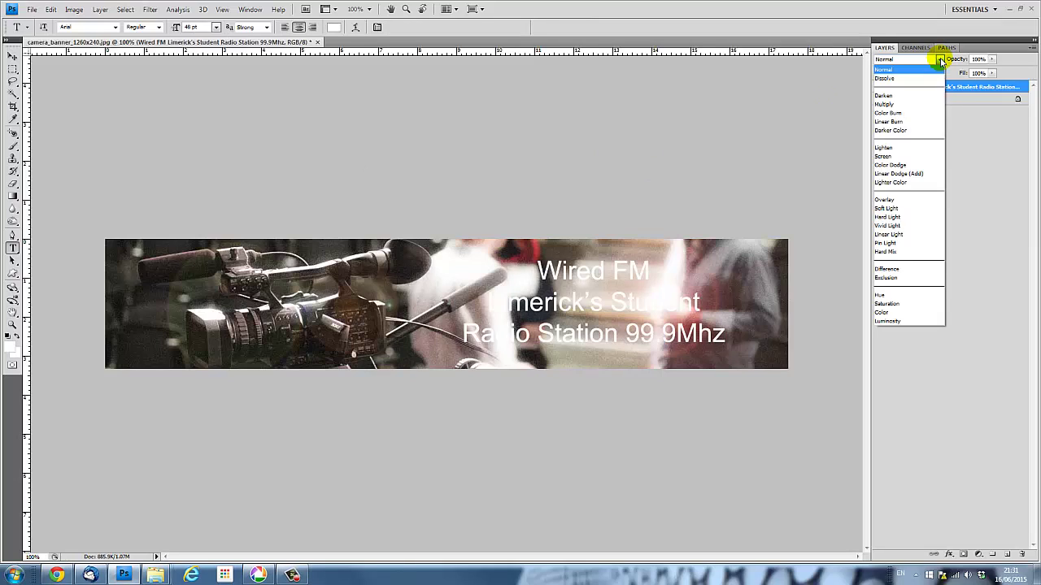
left_click(901, 270)
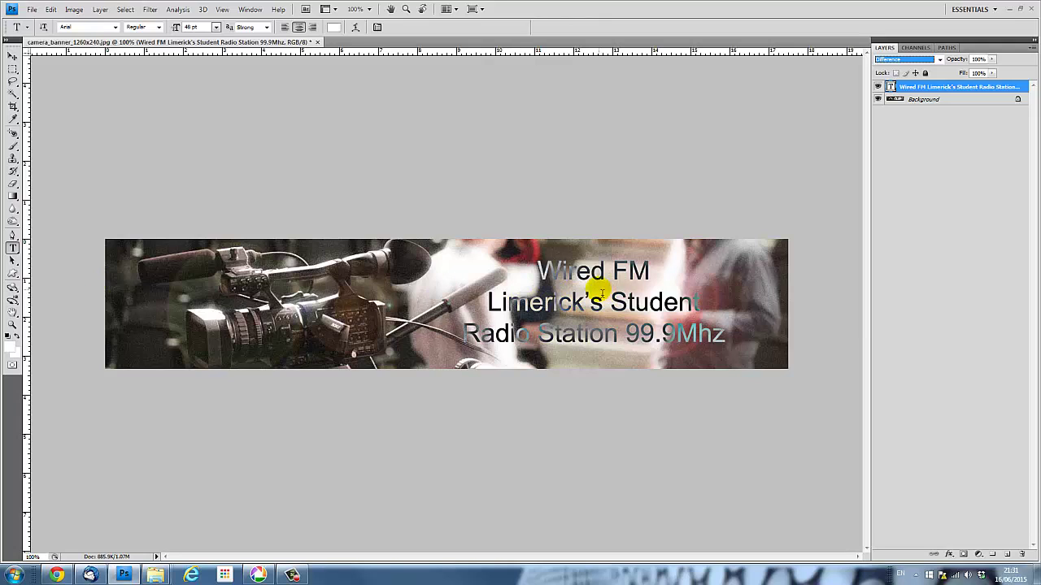
- Reposition the text block right of centre on the banner and commit
left_click(569, 303)
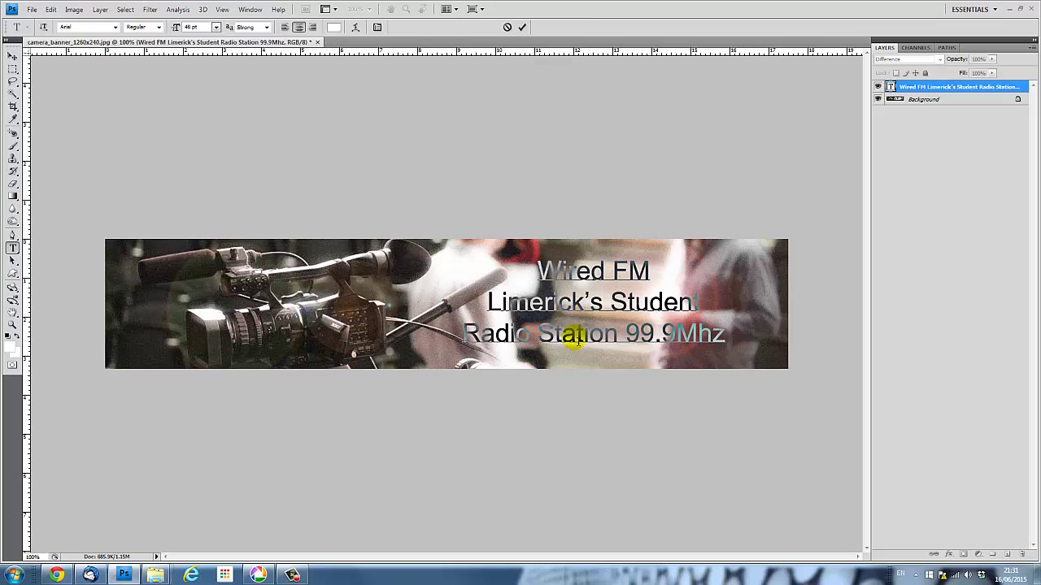
left_click_drag(580, 357, 533, 343)
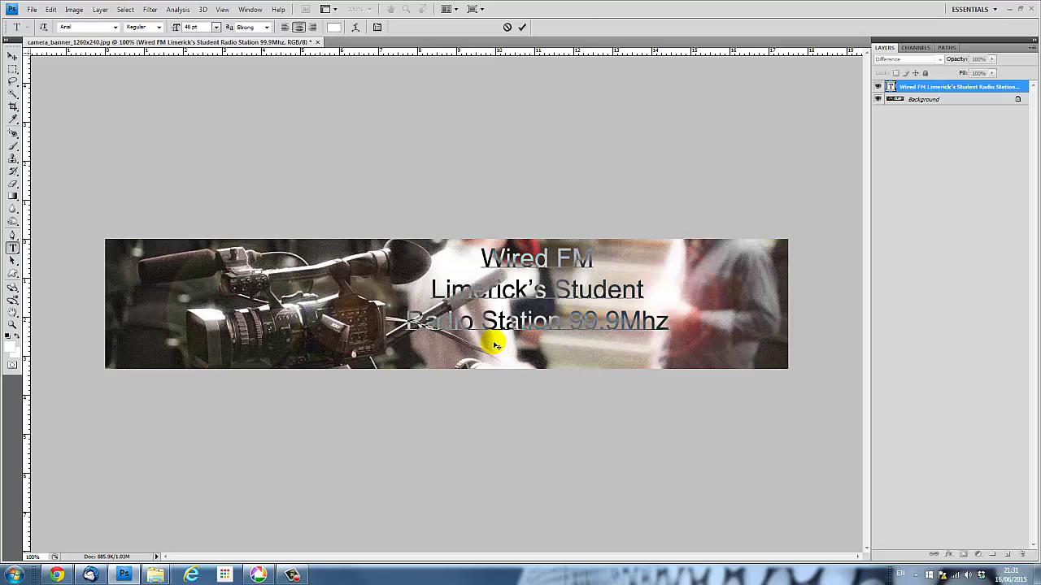
left_click_drag(494, 346, 540, 350)
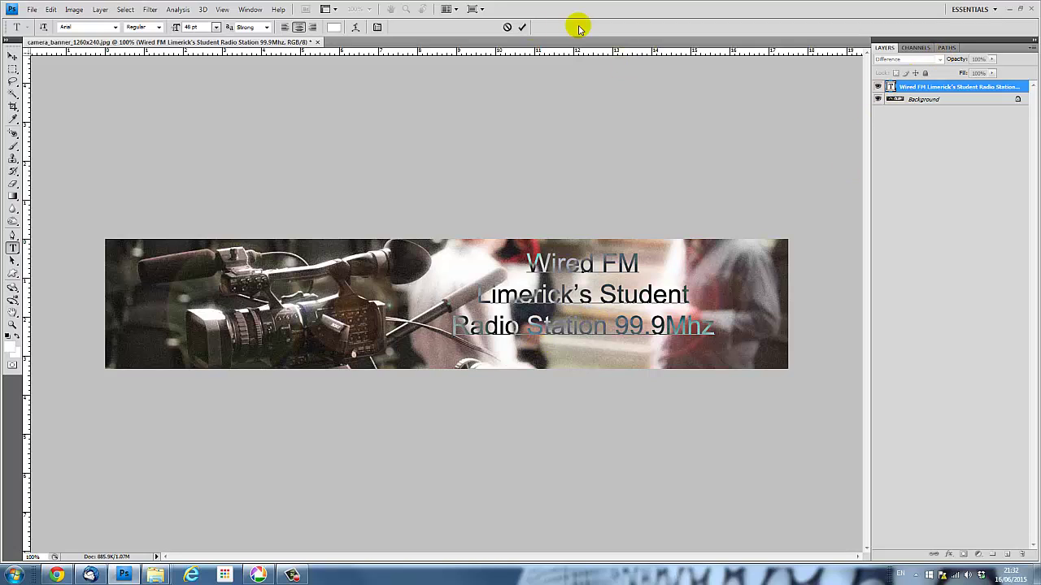
left_click(522, 28)
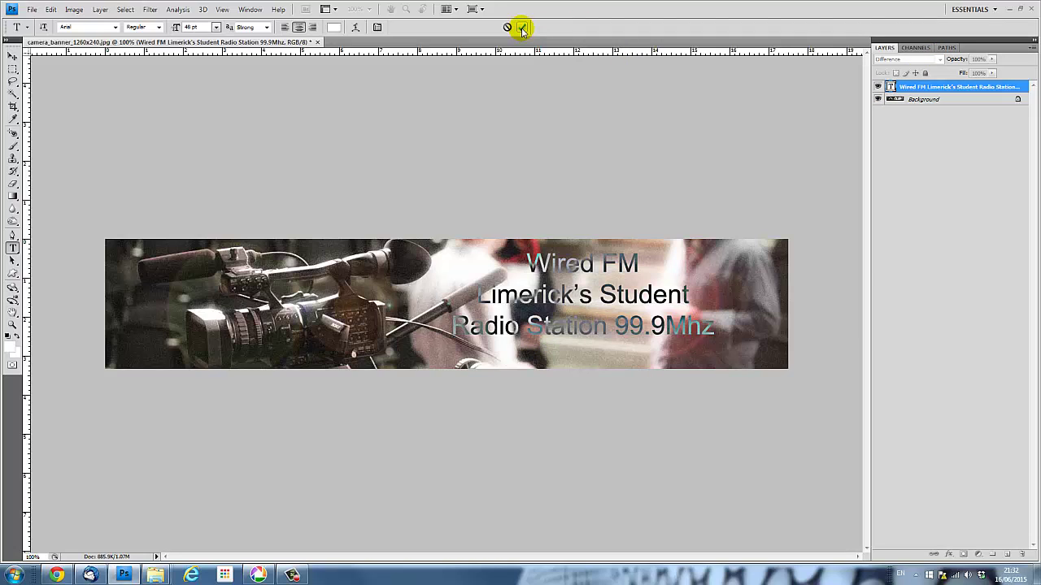
- Switch the text layer back to Normal blending and discard the stray empty text layer
left_click(941, 60)
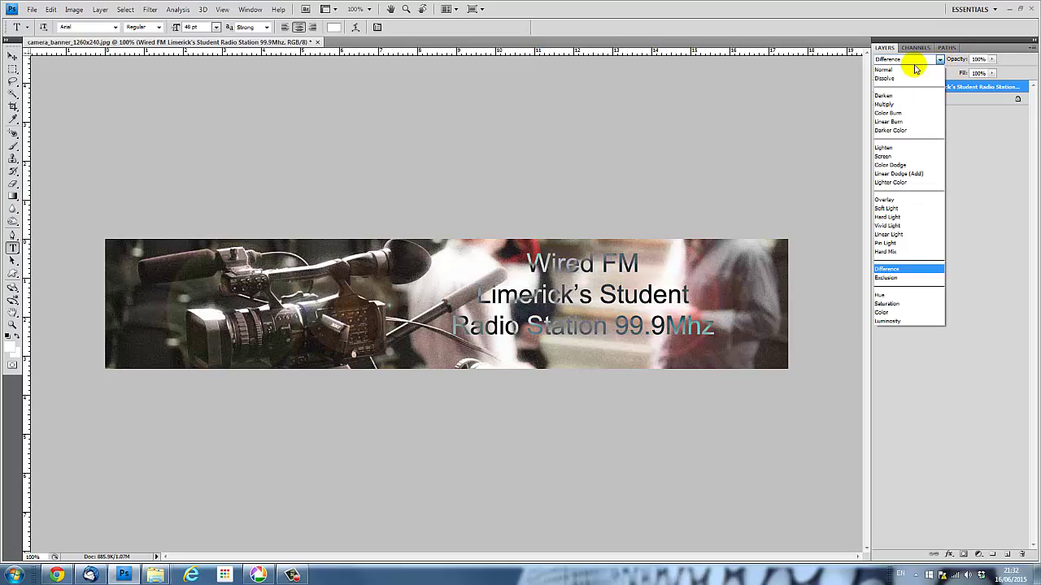
left_click(894, 69)
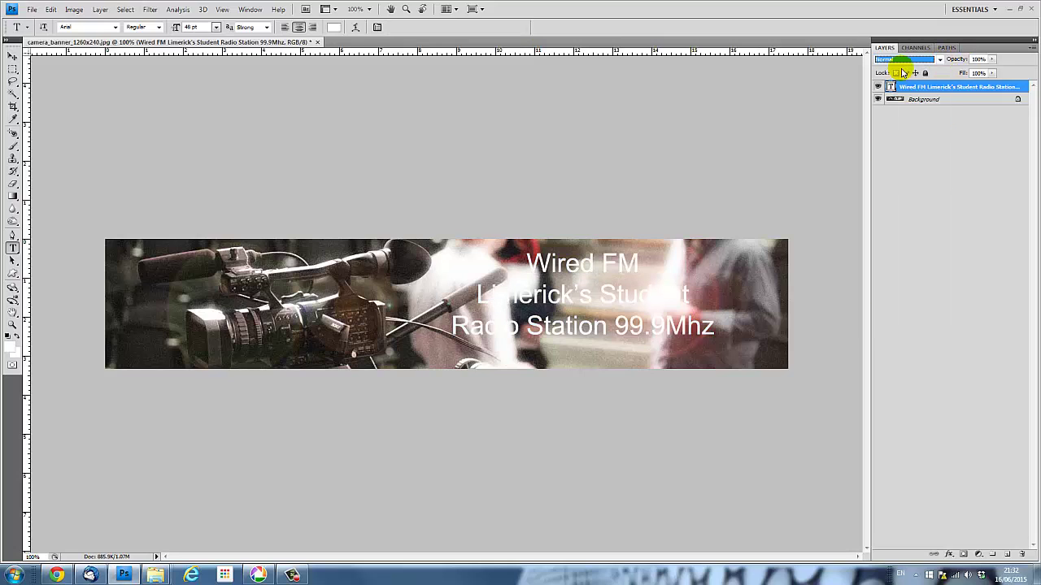
left_click(542, 296)
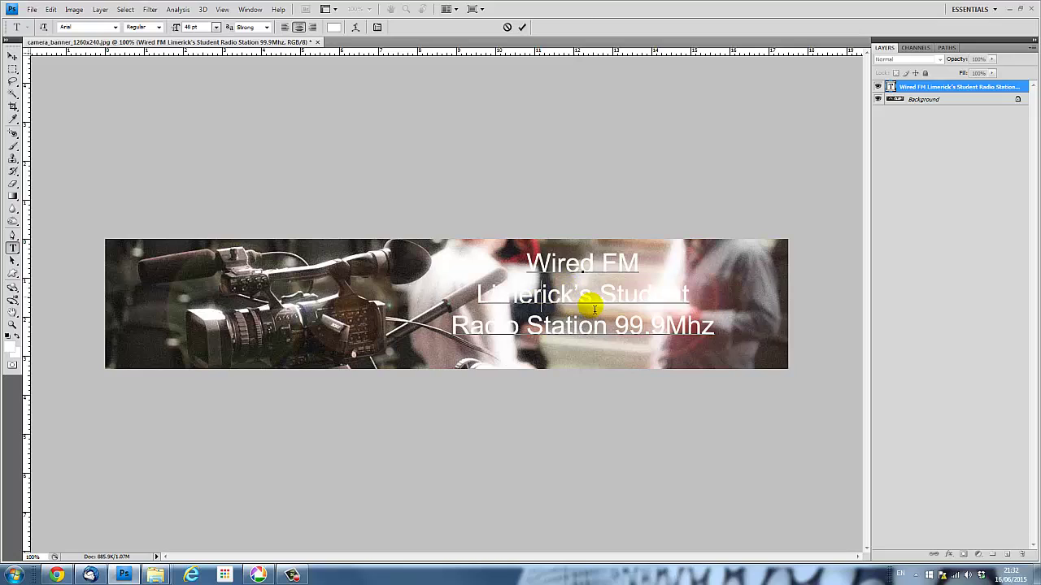
left_click(506, 27)
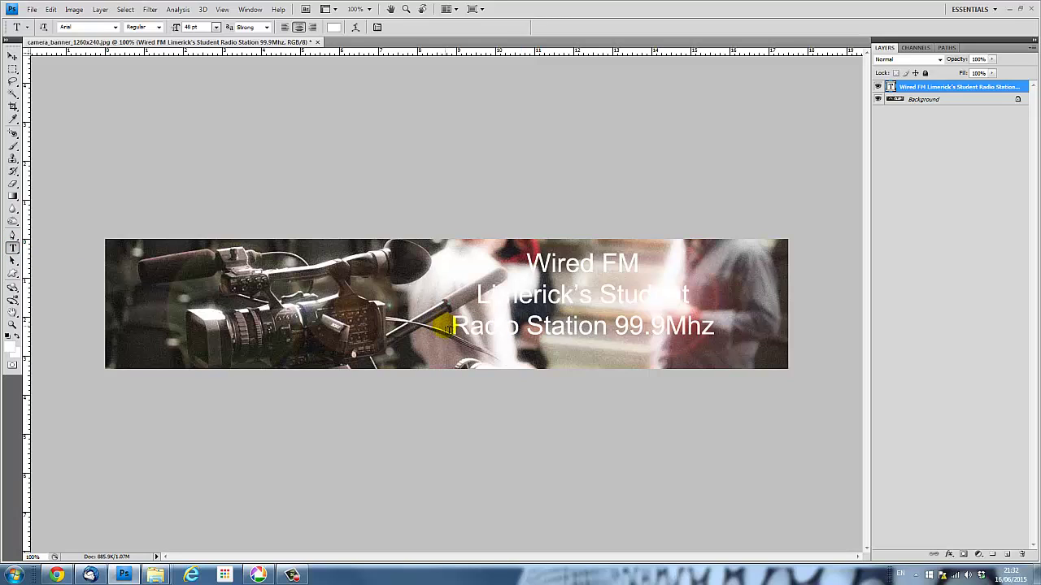
left_click(450, 326)
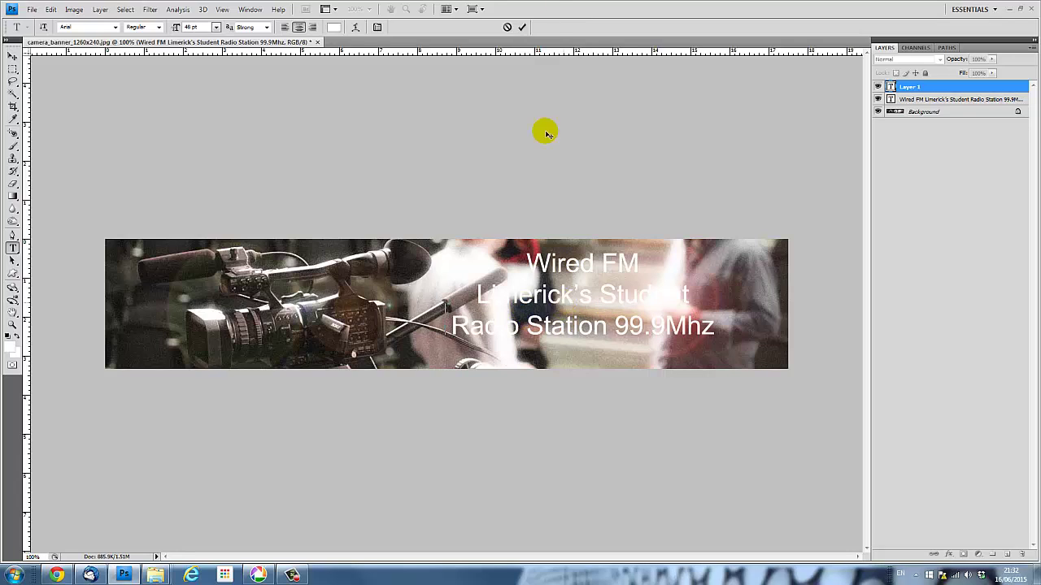
left_click(507, 29)
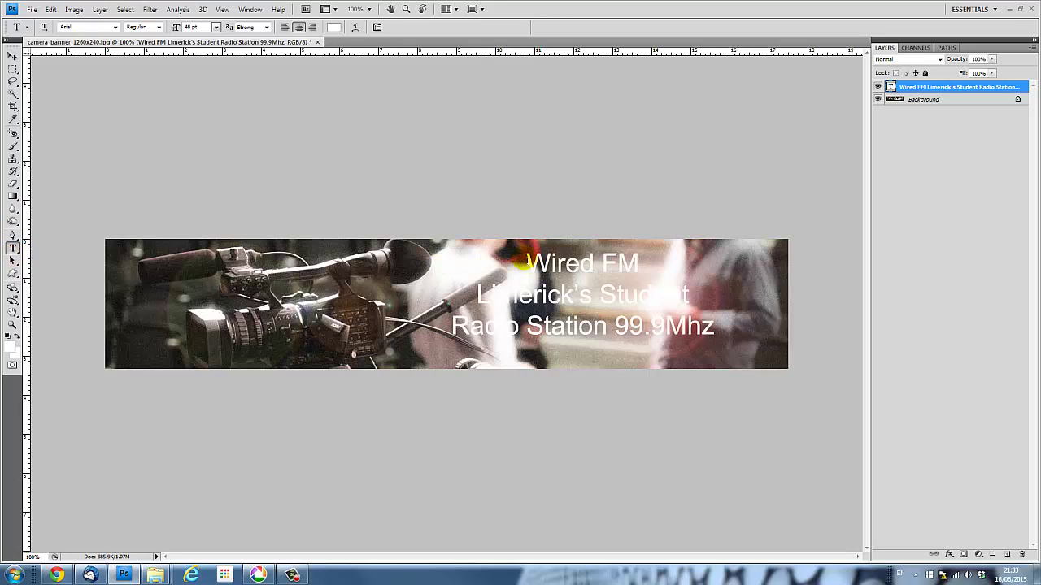
- Change the font of all three title lines from Arial to Hobo Std
left_click_drag(529, 258, 717, 328)
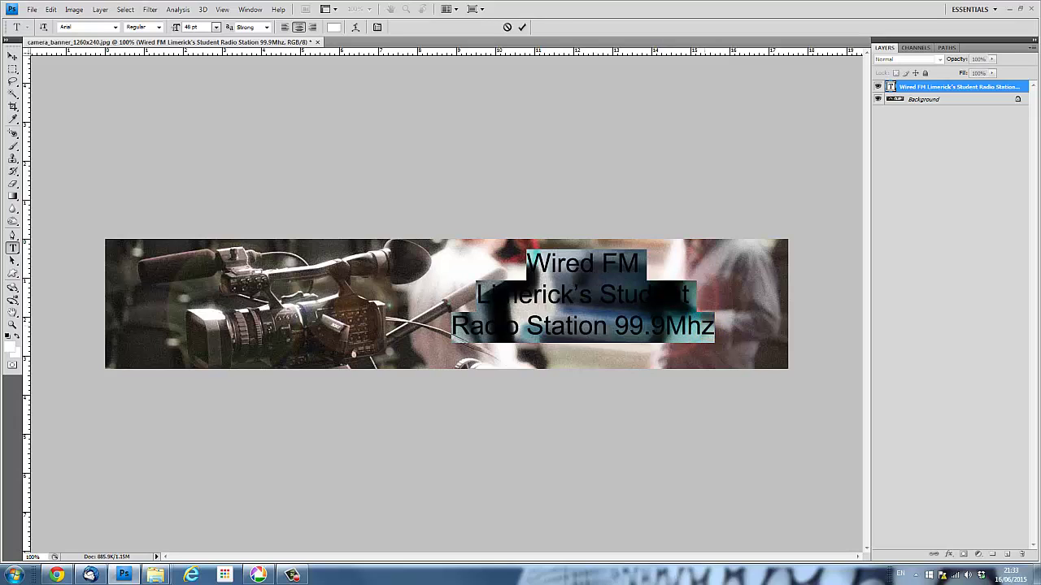
left_click(116, 27)
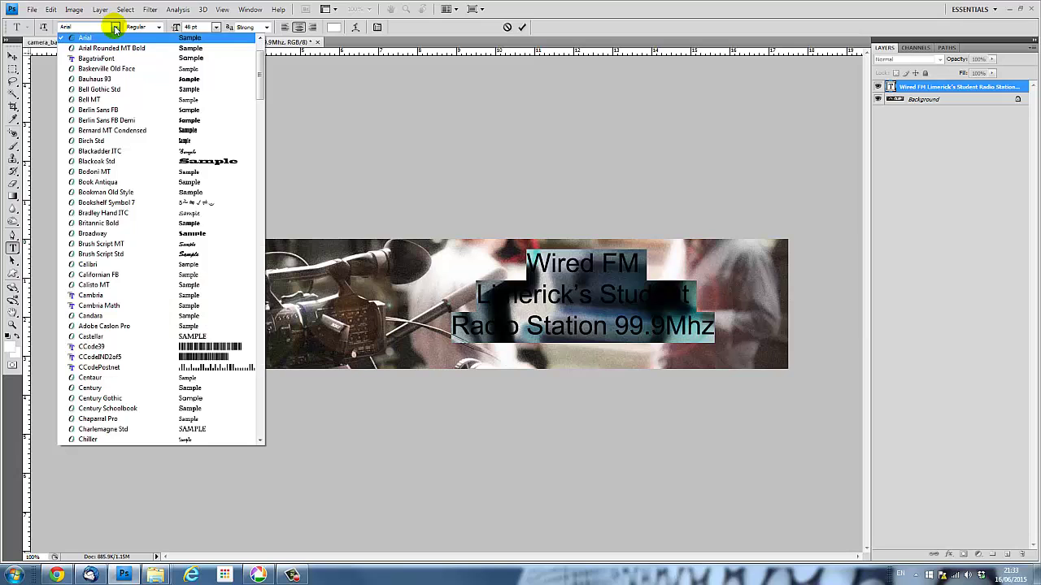
left_click_drag(258, 73, 256, 181)
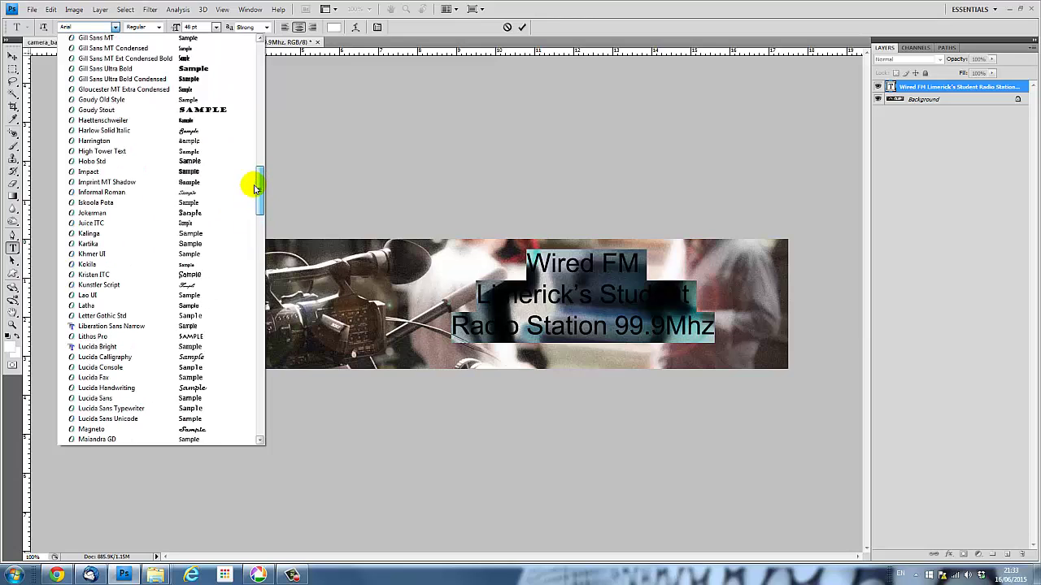
left_click(90, 161)
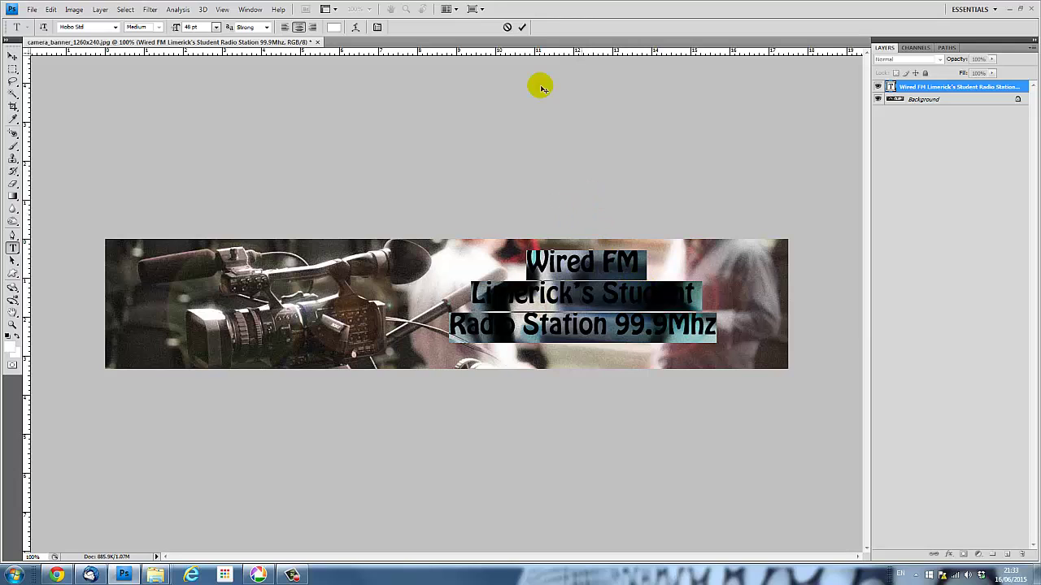
left_click(522, 28)
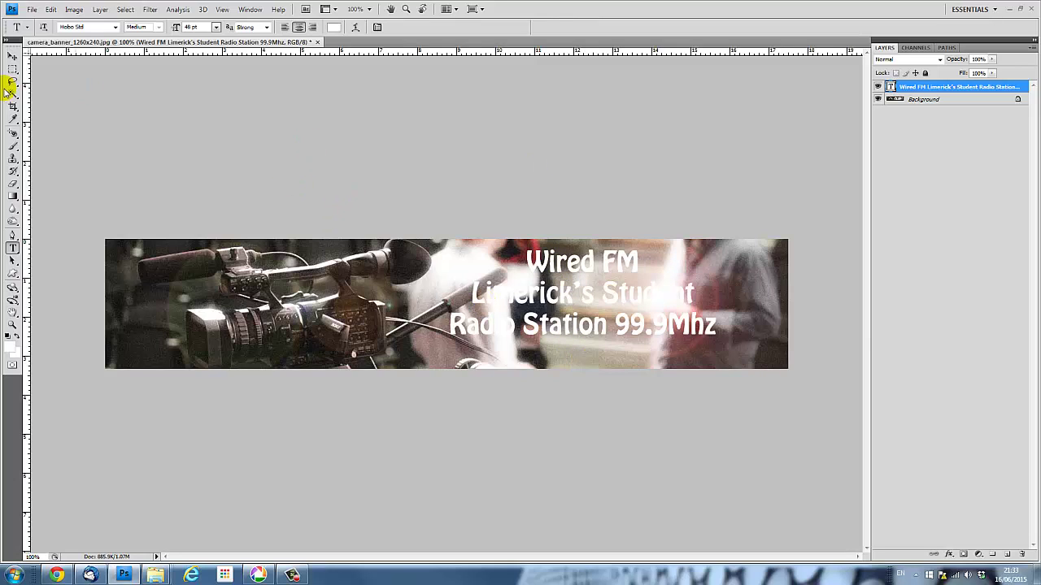
left_click(12, 55)
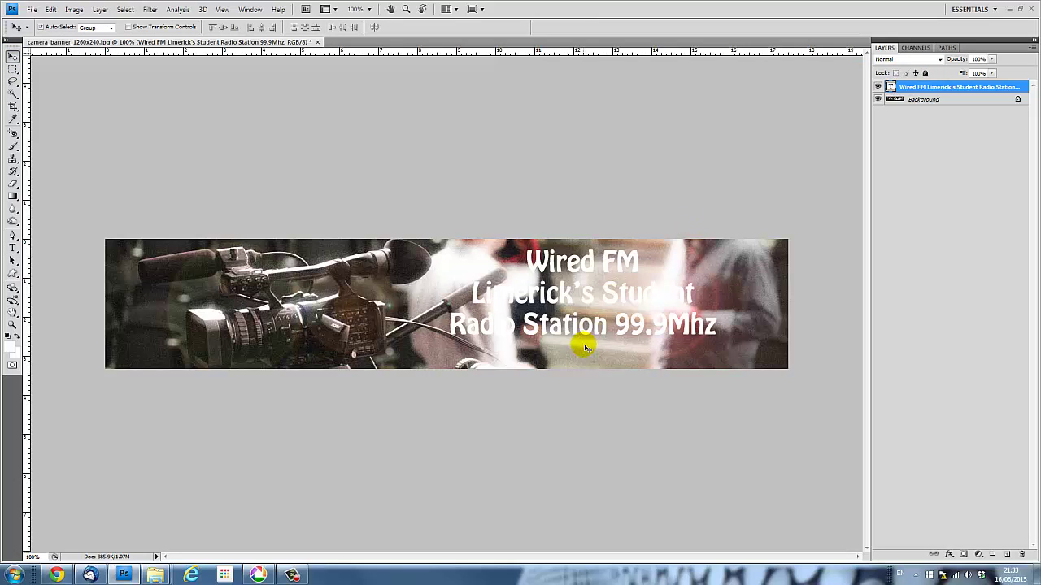
- Drag the Hobo Std title block further right on the banner
left_click(631, 355)
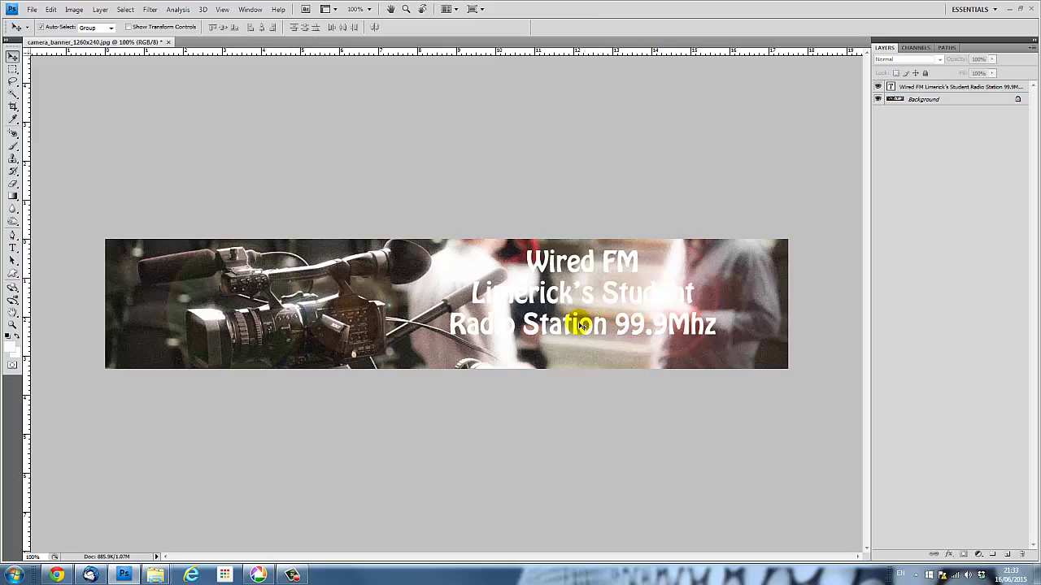
left_click_drag(583, 324, 619, 332)
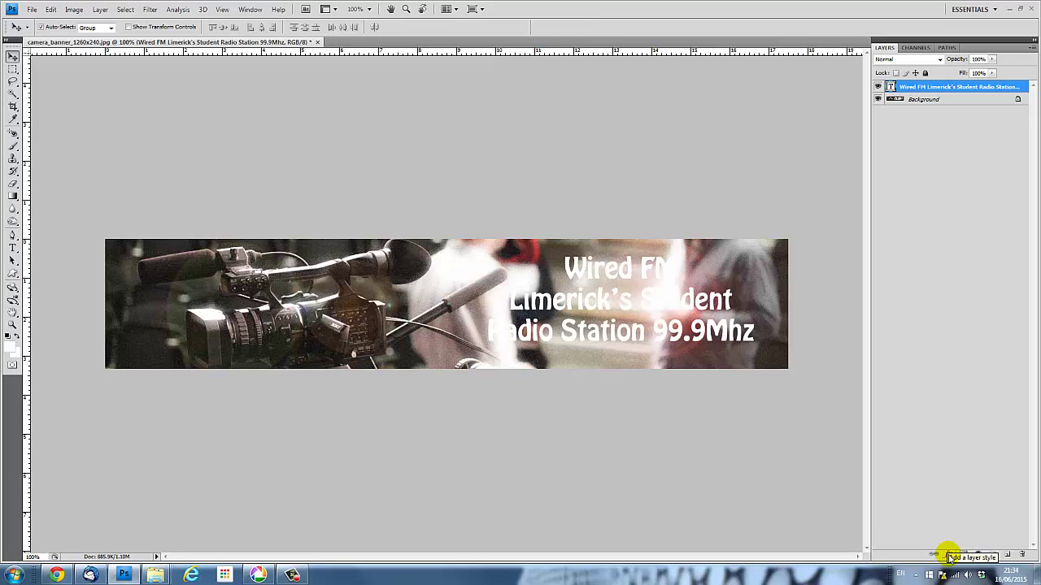
- Apply a Drop Shadow with increased distance plus Bevel and Emboss to the title layer
key("shift+Tab")
key("shift+Tab")
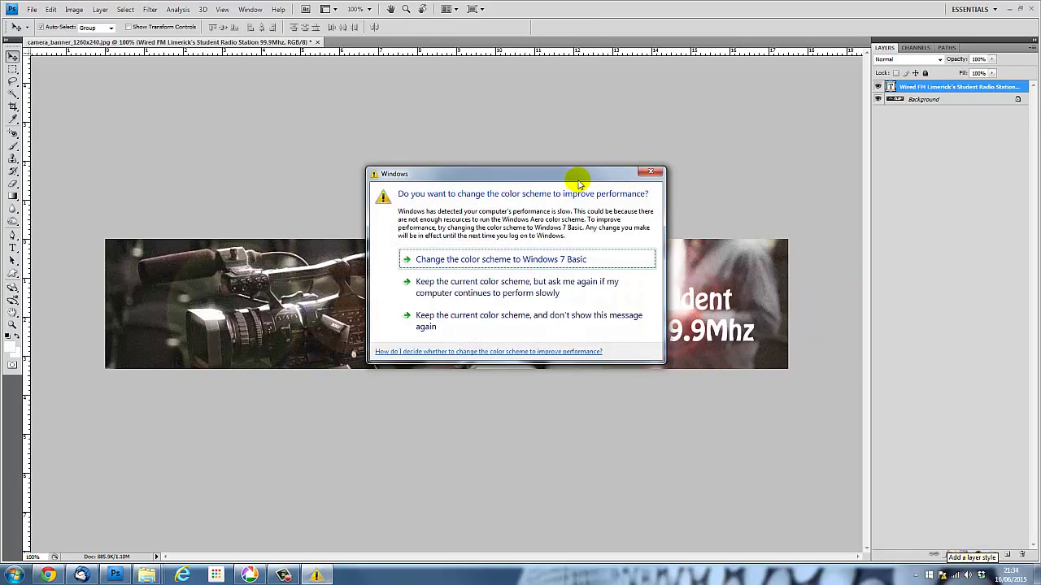
left_click(648, 175)
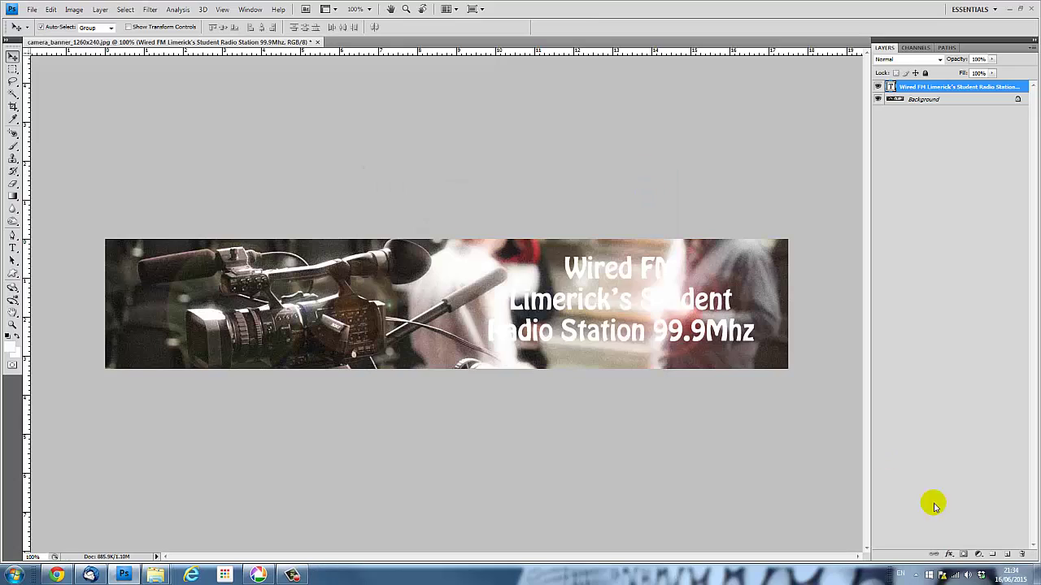
left_click(950, 555)
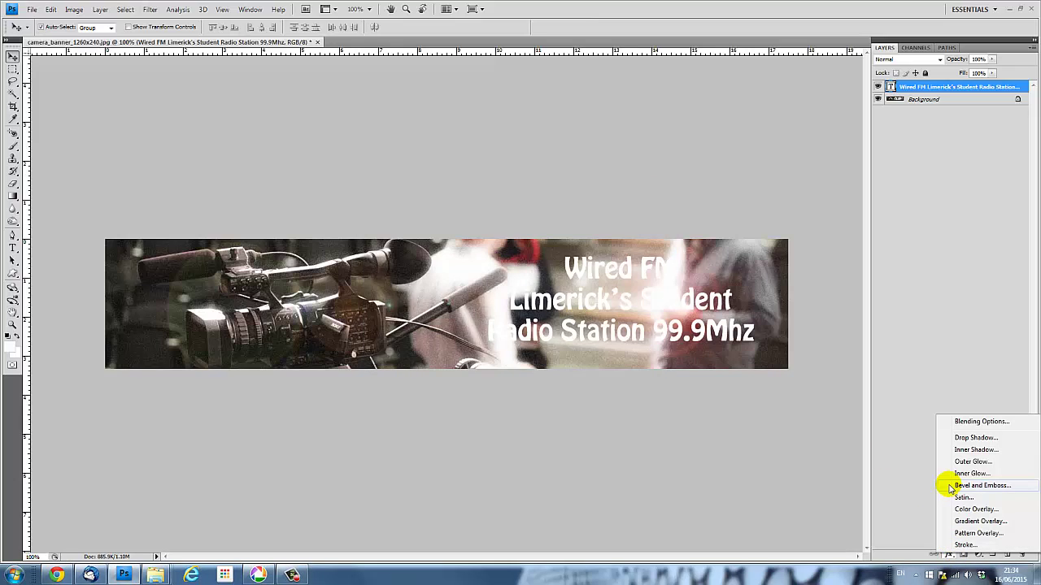
left_click(980, 438)
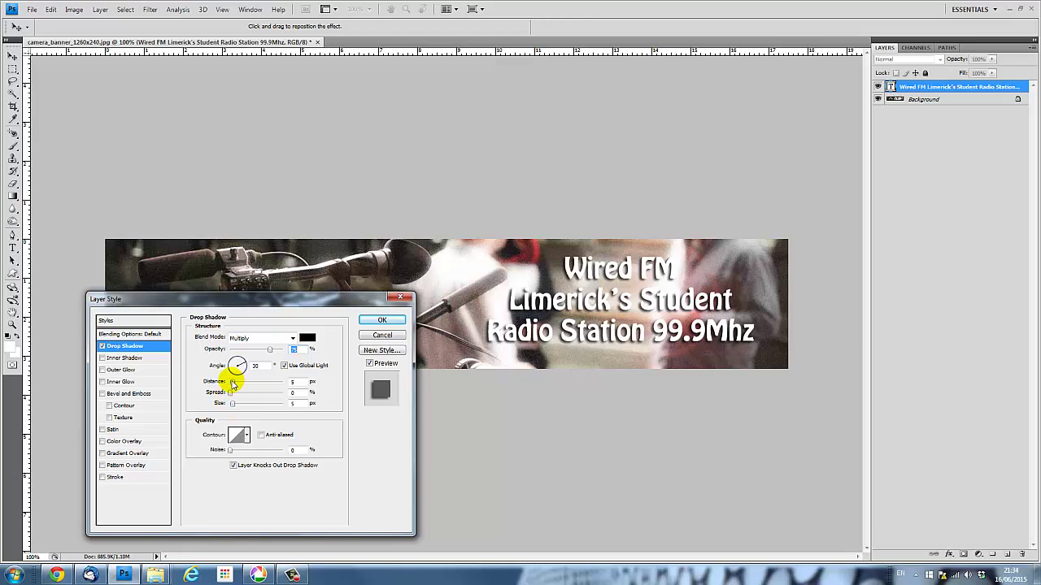
mouse_move(232, 384)
left_mouse_down()
mouse_move(248, 386)
mouse_move(233, 390)
left_mouse_up()
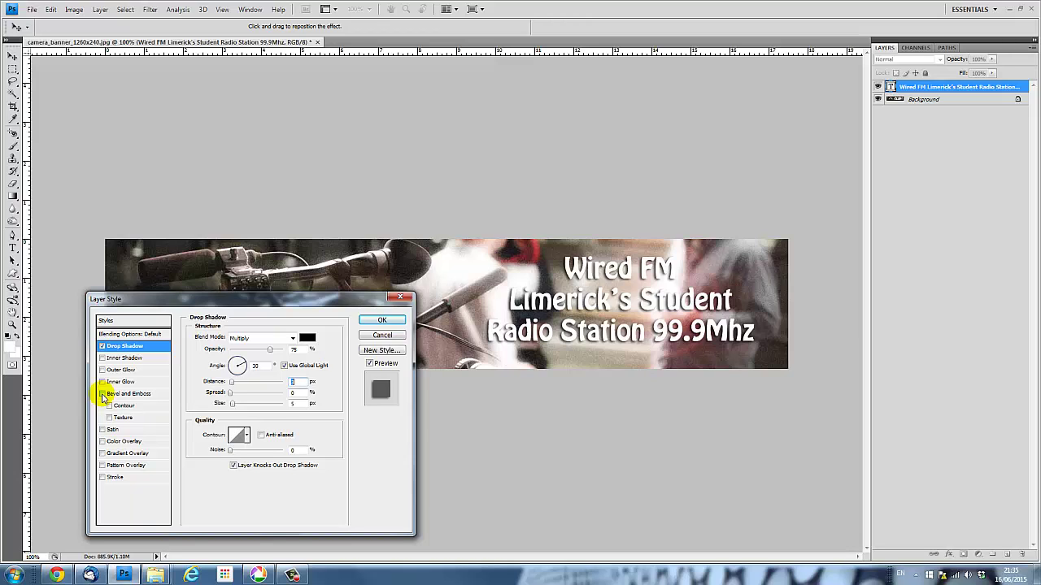
left_click(101, 395)
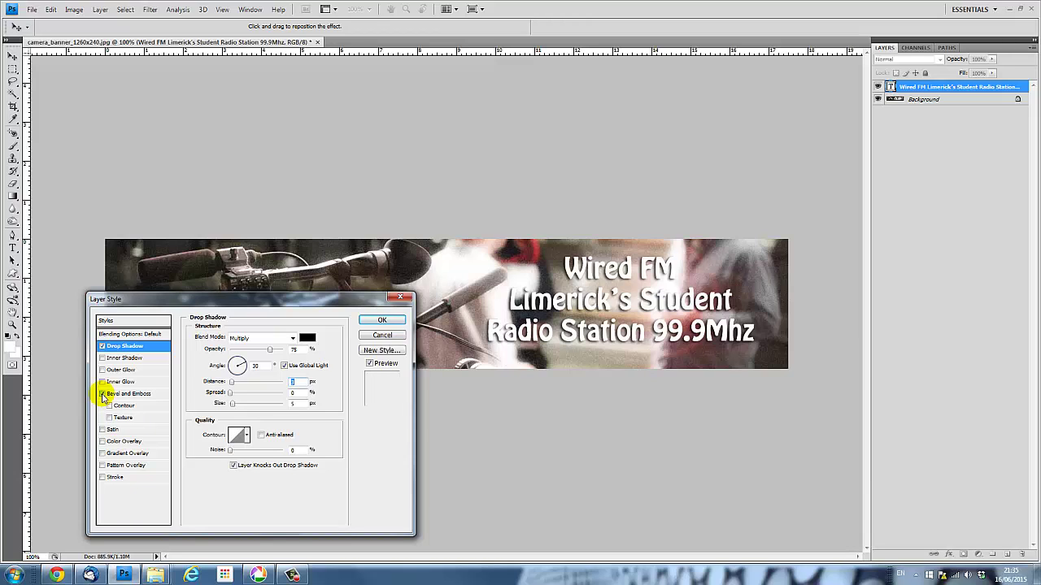
left_click(382, 320)
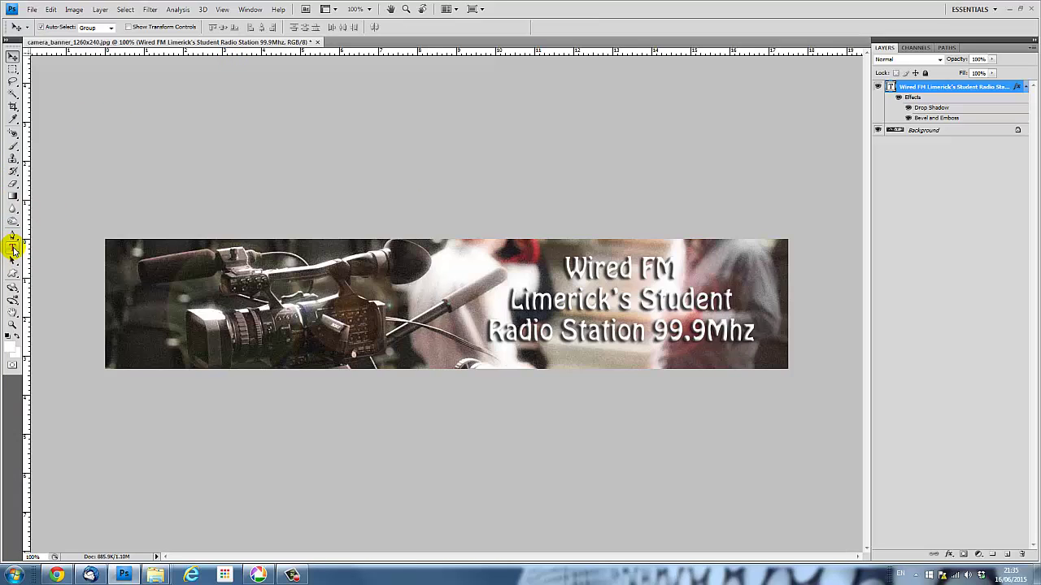
- Confirm ffffff white as the text colour with Only Web Colors unchecked
left_click(13, 249)
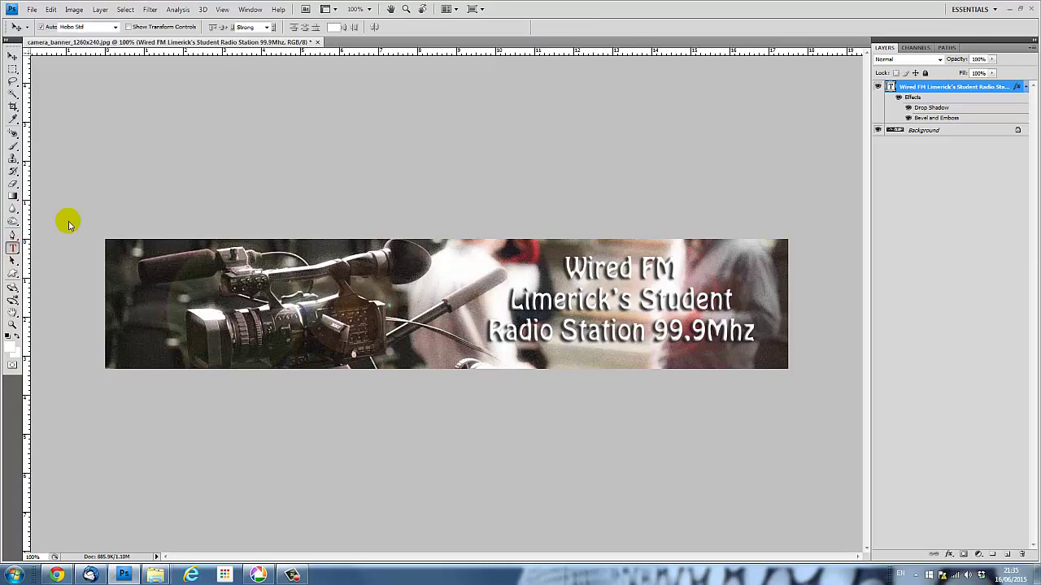
left_click(335, 28)
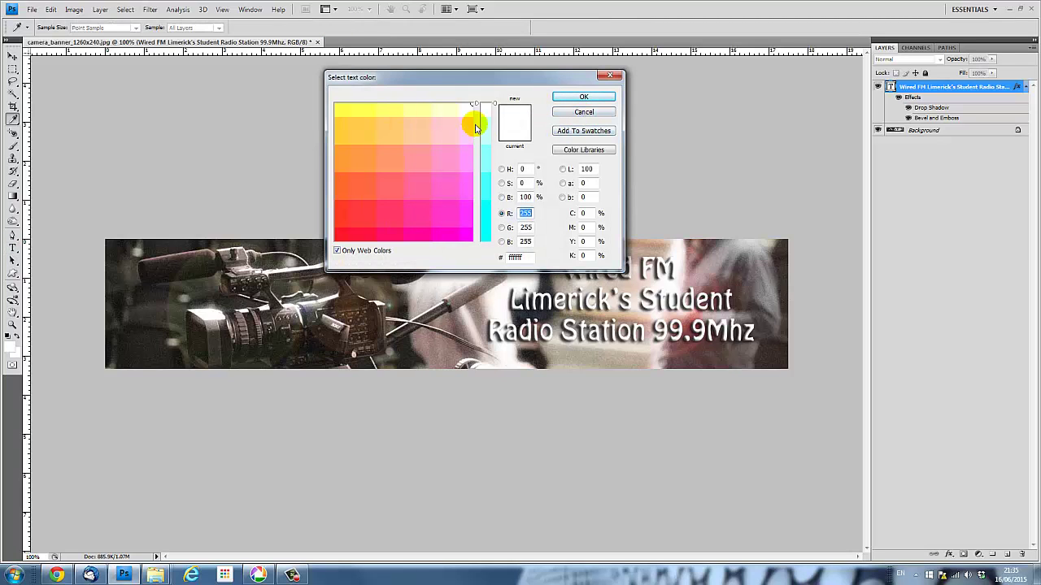
mouse_move(492, 109)
left_mouse_down()
mouse_move(495, 197)
mouse_move(488, 98)
left_mouse_up()
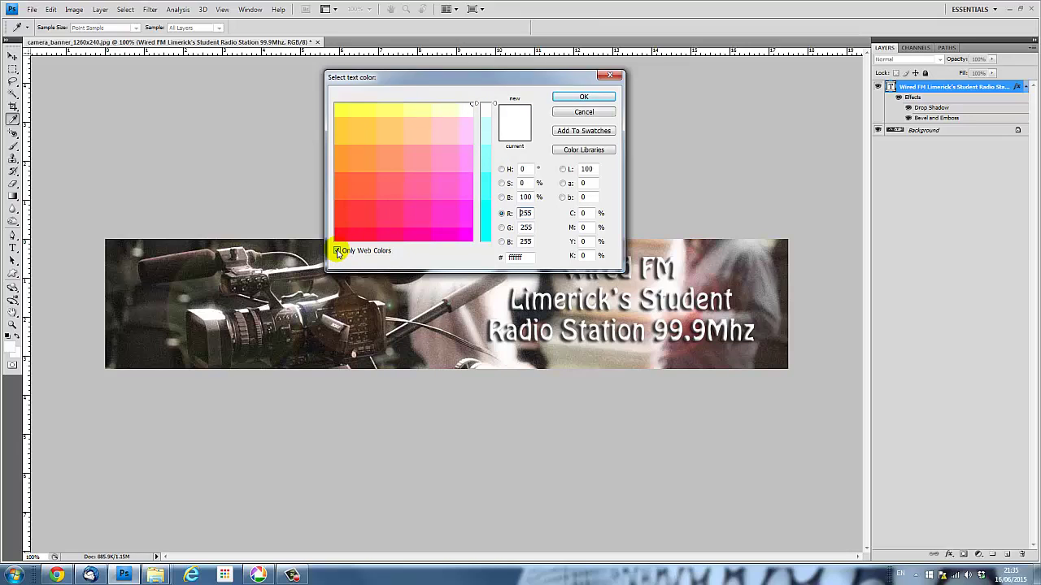
left_click(338, 251)
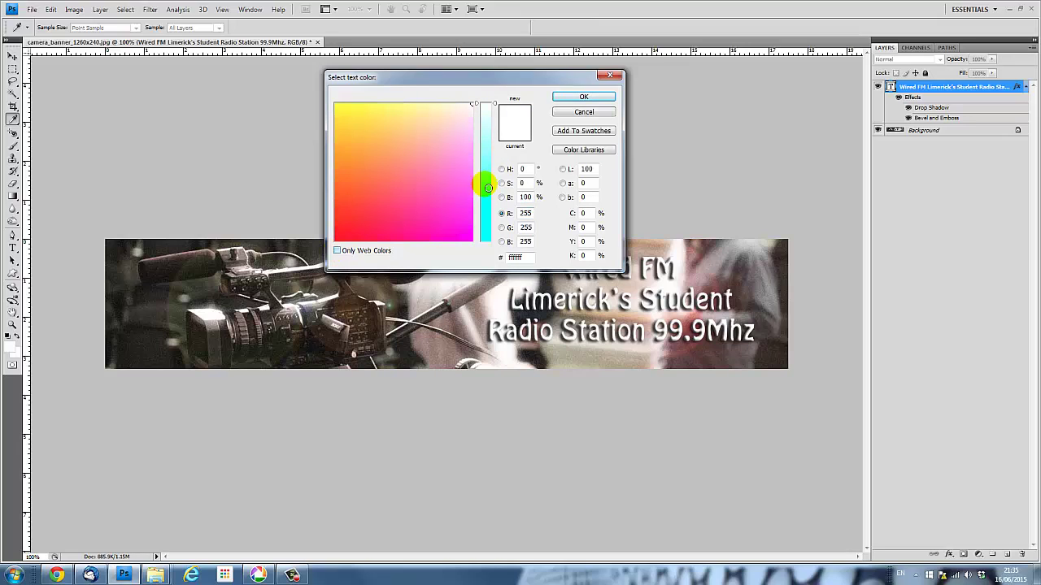
left_click(582, 98)
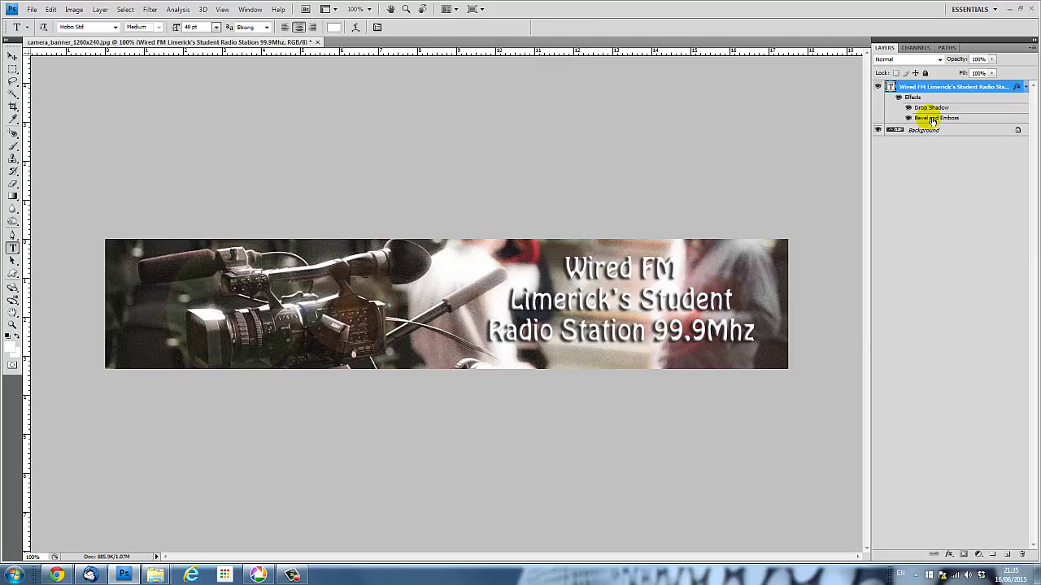
double_click(932, 118)
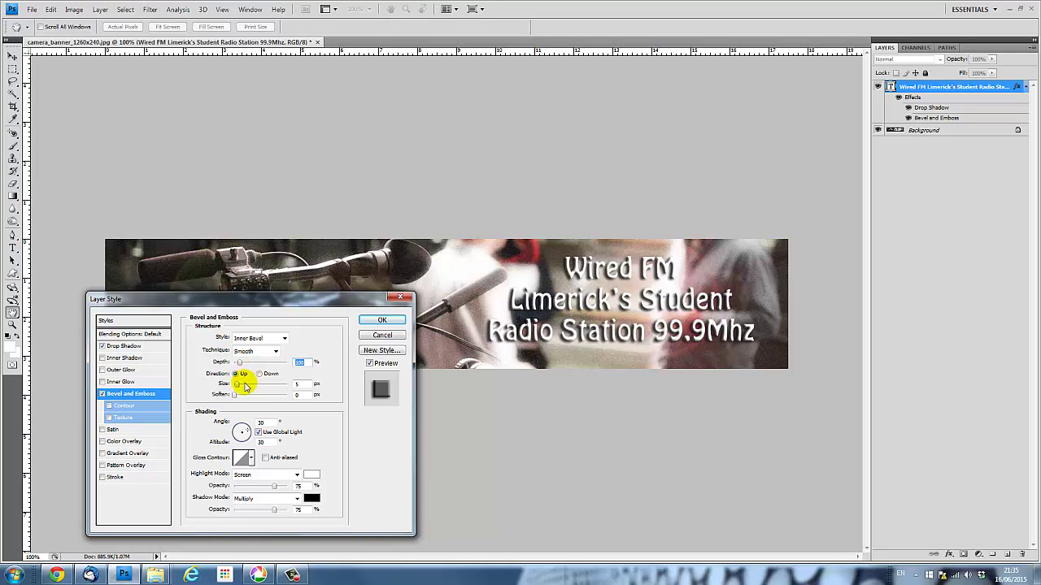
left_click(382, 322)
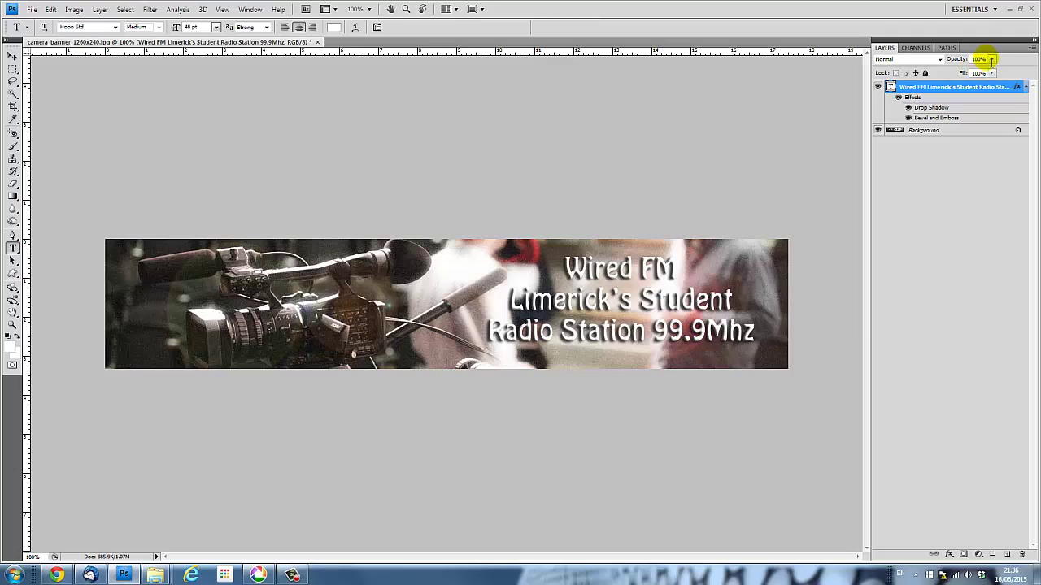
- Drag the text layer's Opacity slider down to 99%
left_click(992, 60)
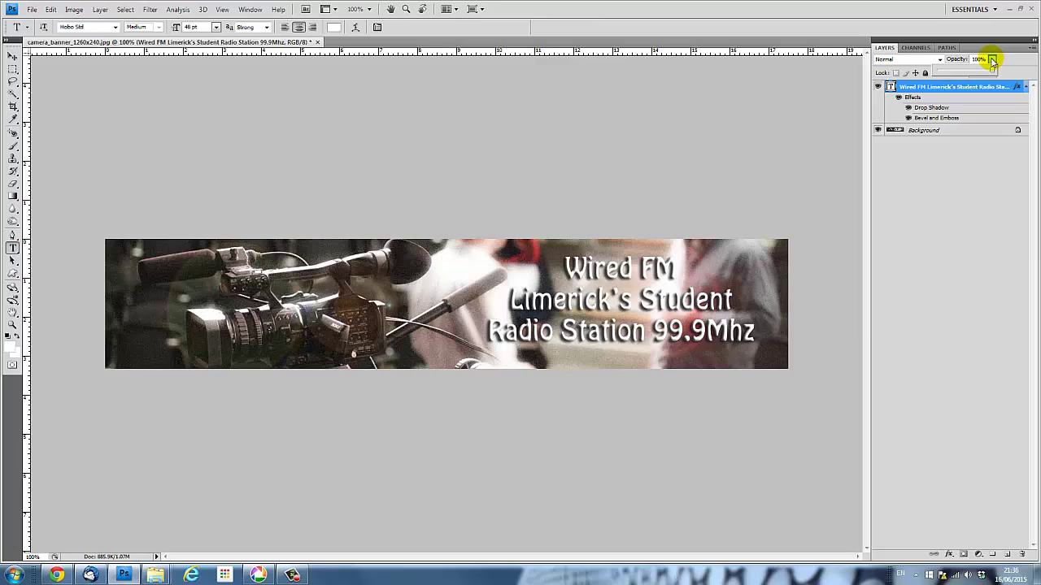
mouse_move(992, 71)
left_mouse_down()
mouse_move(933, 73)
mouse_move(992, 73)
left_mouse_up()
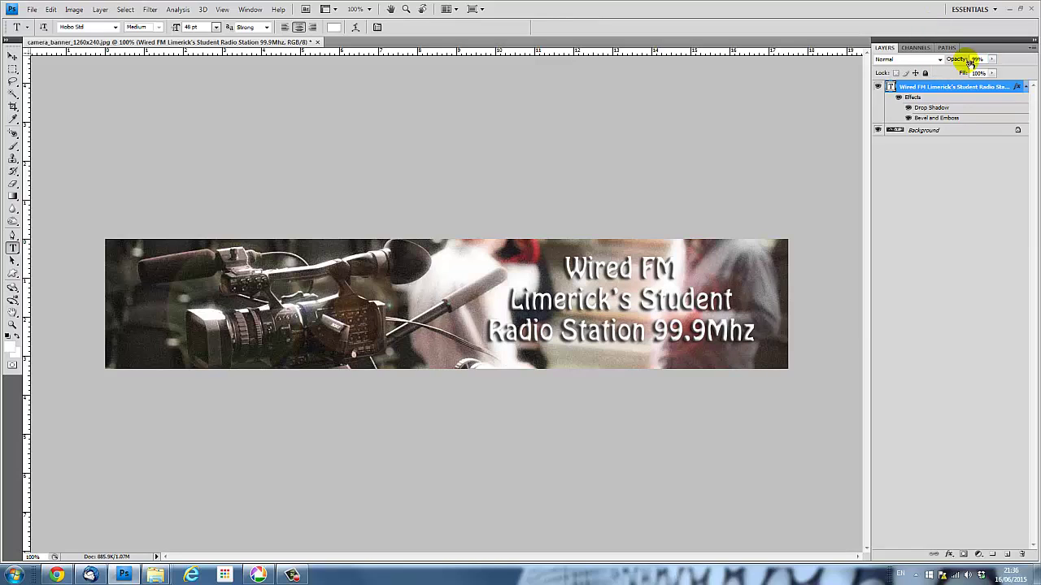
- Set the title layer's Opacity to 53% and Fill to 40%
left_click(992, 74)
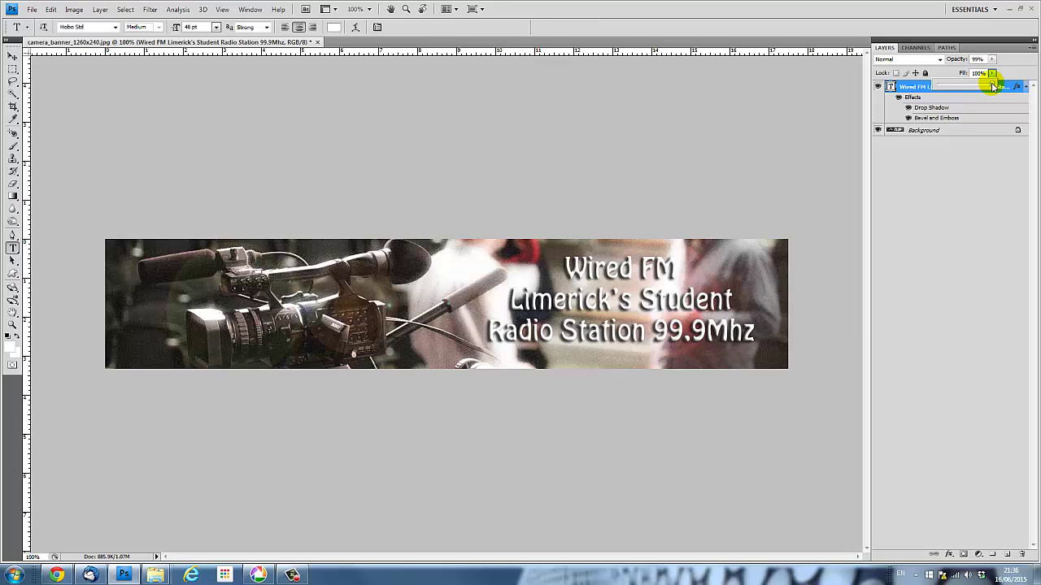
left_click_drag(992, 85, 949, 89)
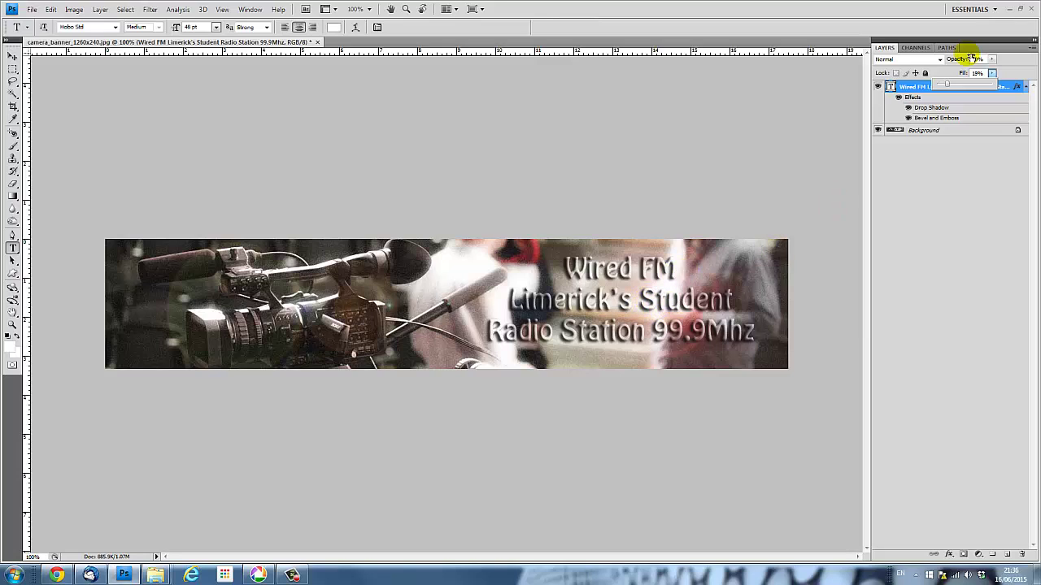
left_click(993, 60)
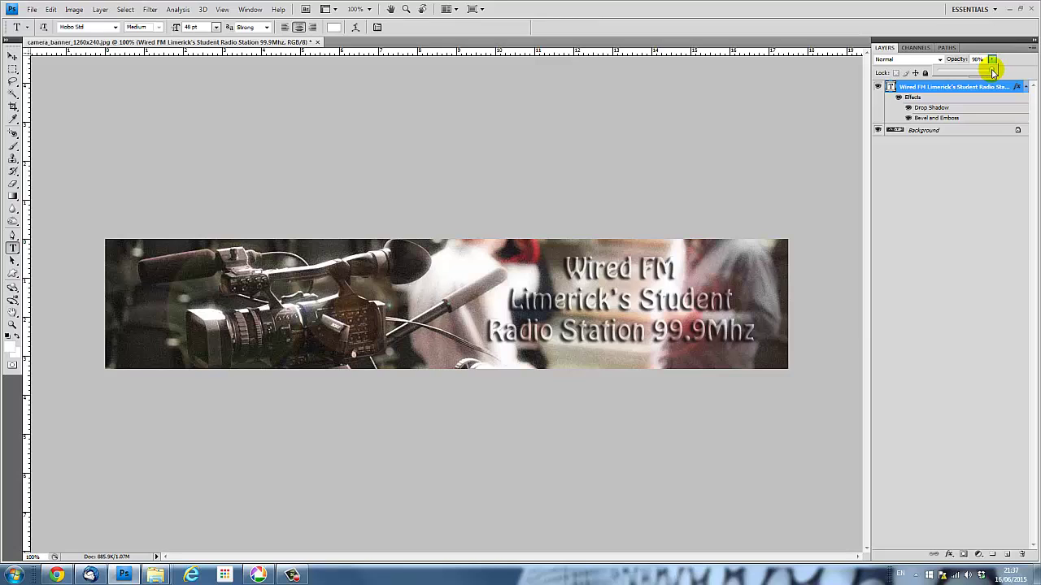
left_click_drag(993, 71, 967, 72)
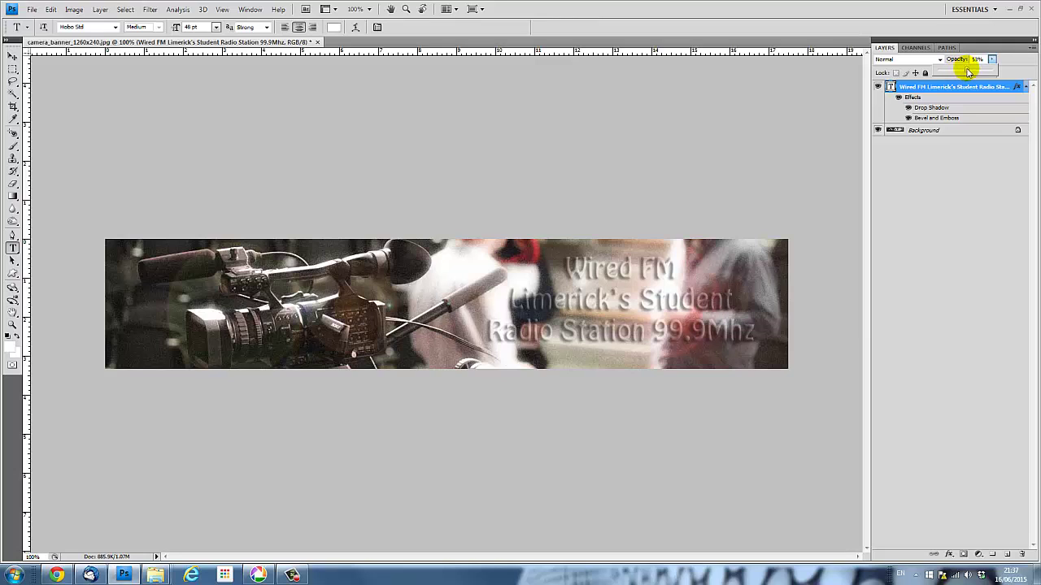
left_click(1011, 60)
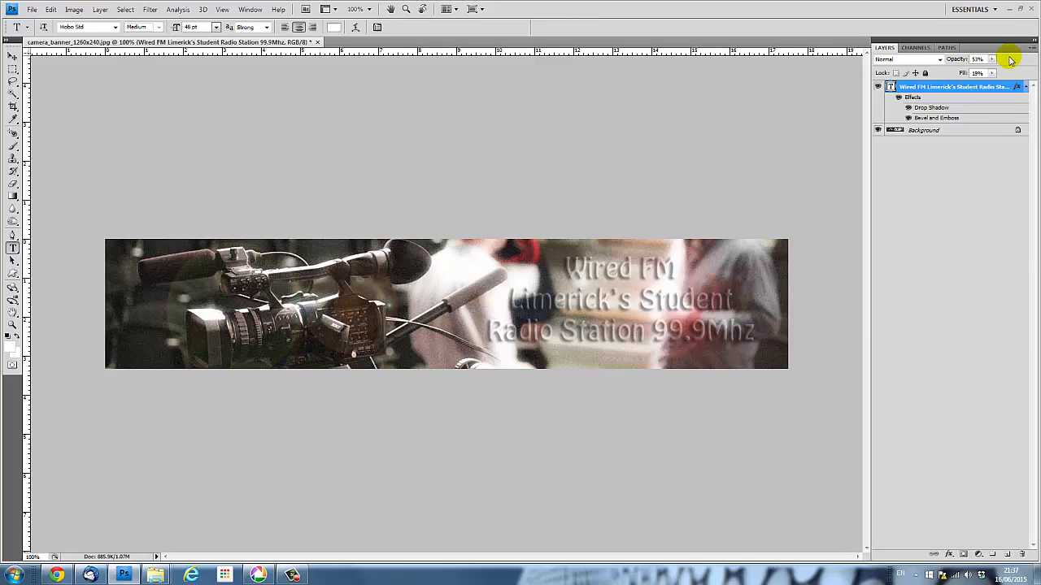
left_click(991, 74)
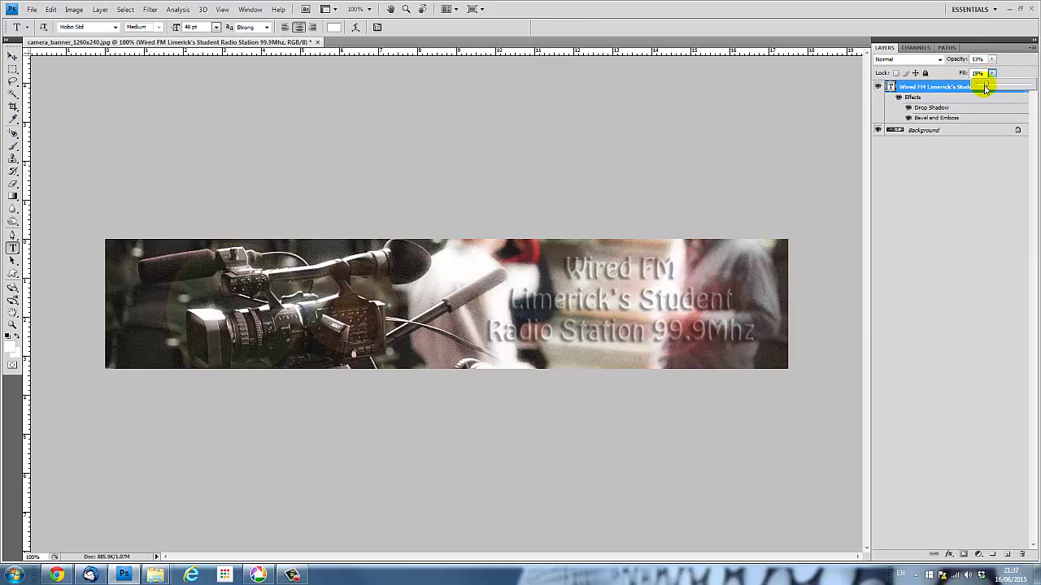
left_click_drag(985, 87, 1000, 88)
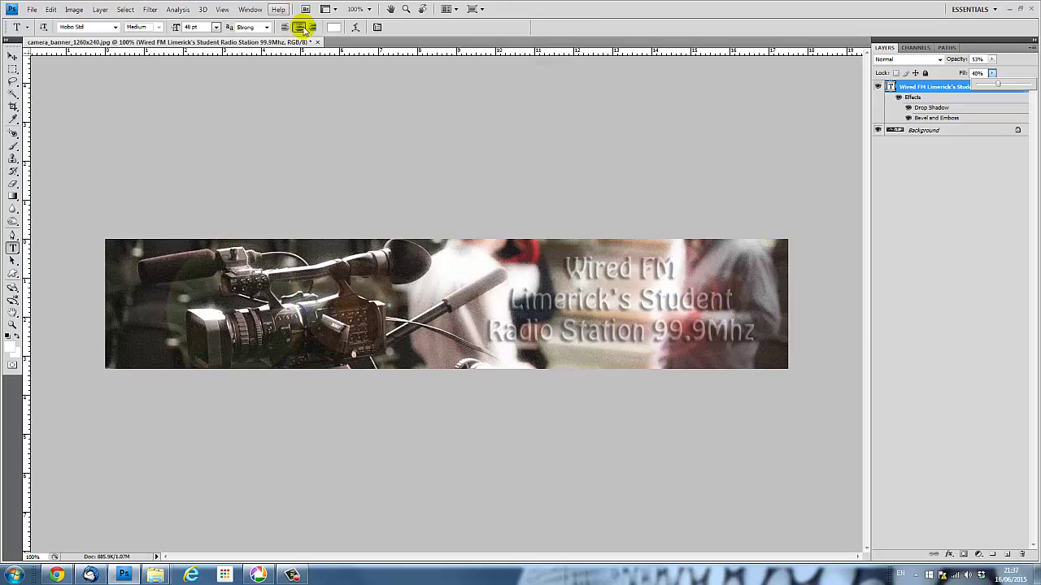
- Warp the title lettering with the Arc style at a +21% bend
left_click(356, 27)
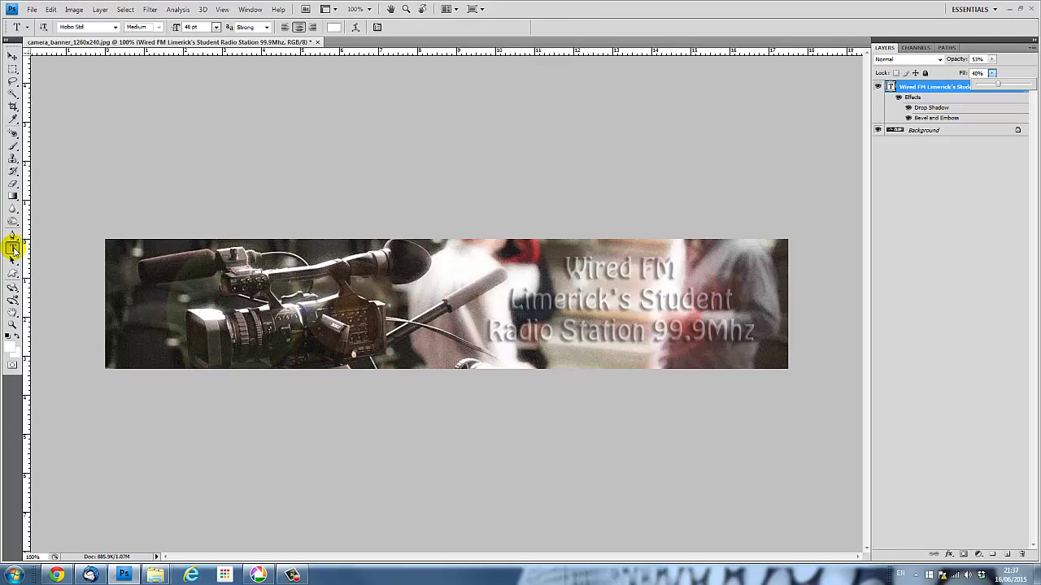
key("Return")
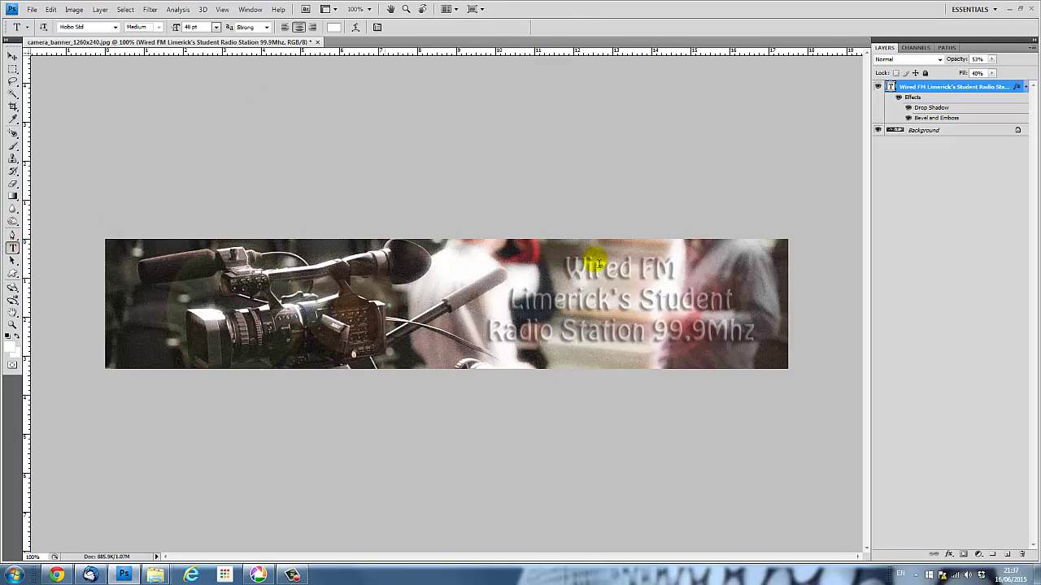
left_click(355, 29)
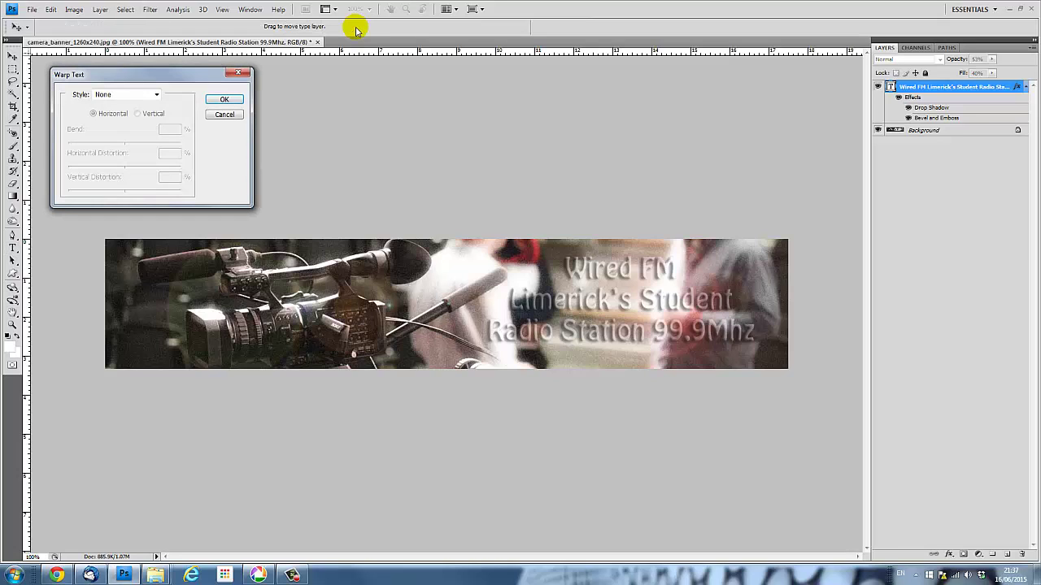
left_click(156, 96)
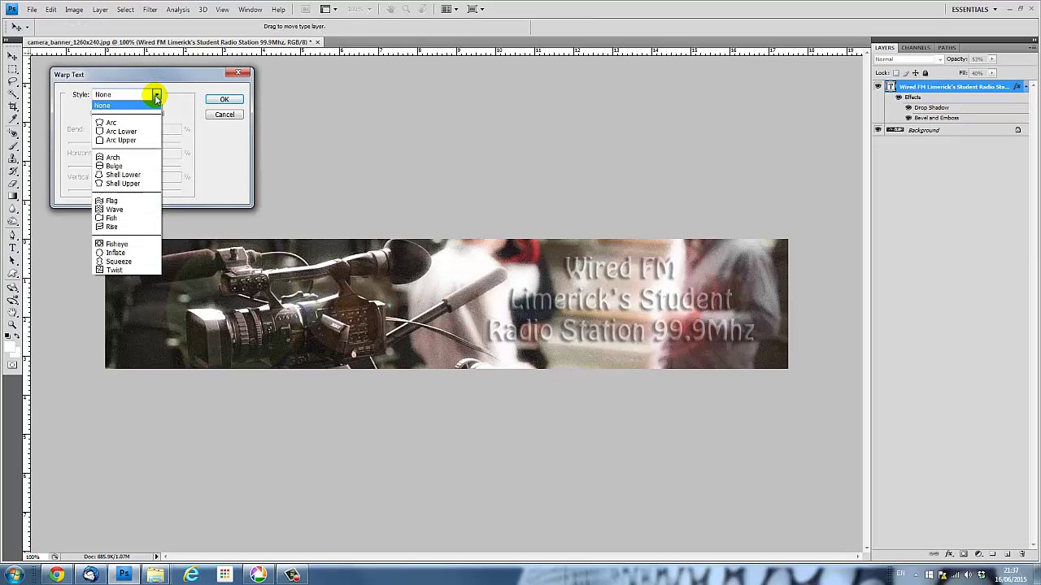
left_click(120, 124)
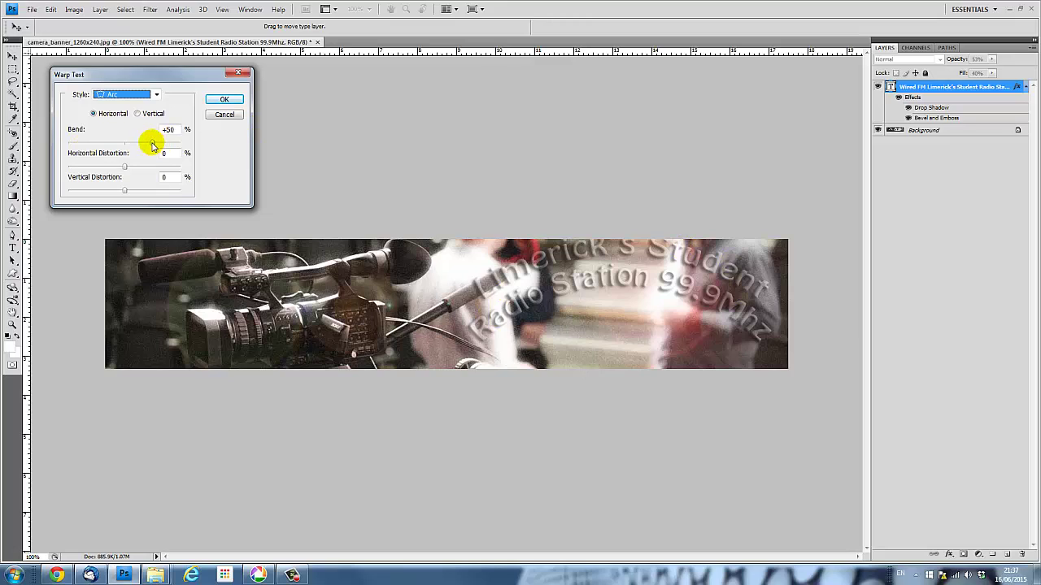
left_click_drag(151, 145, 135, 144)
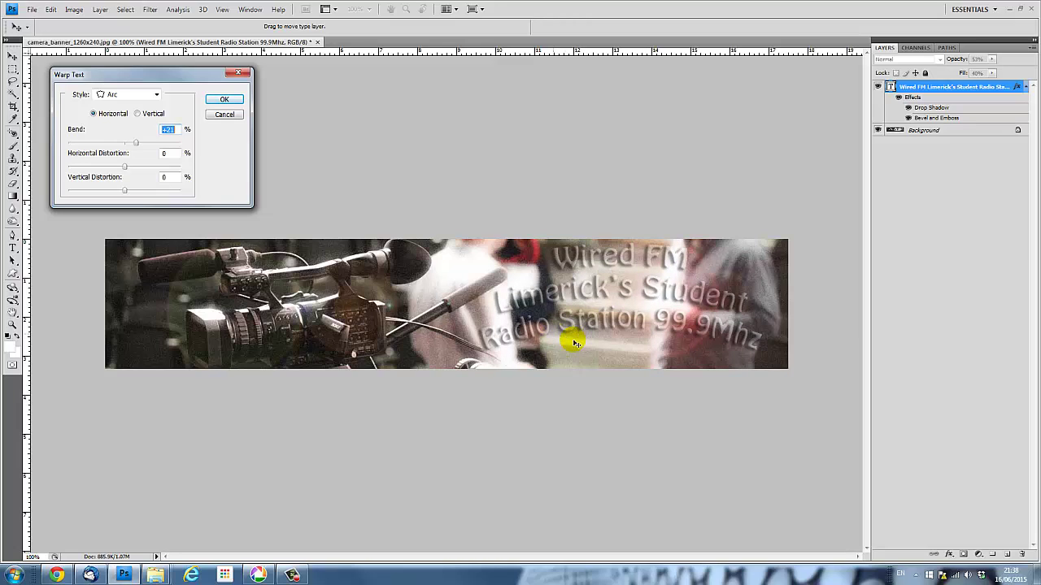
key("Right")
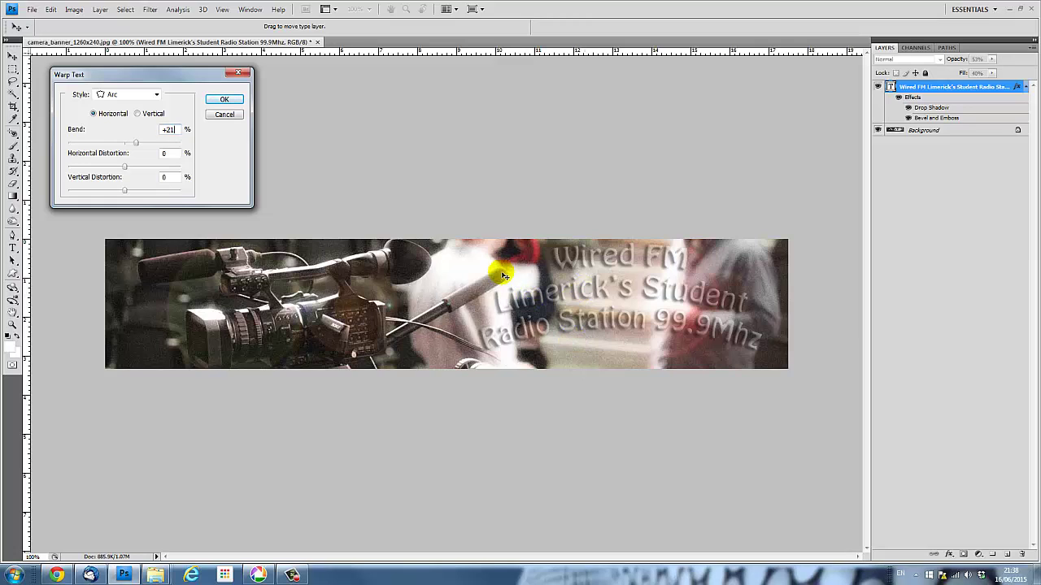
left_click(225, 100)
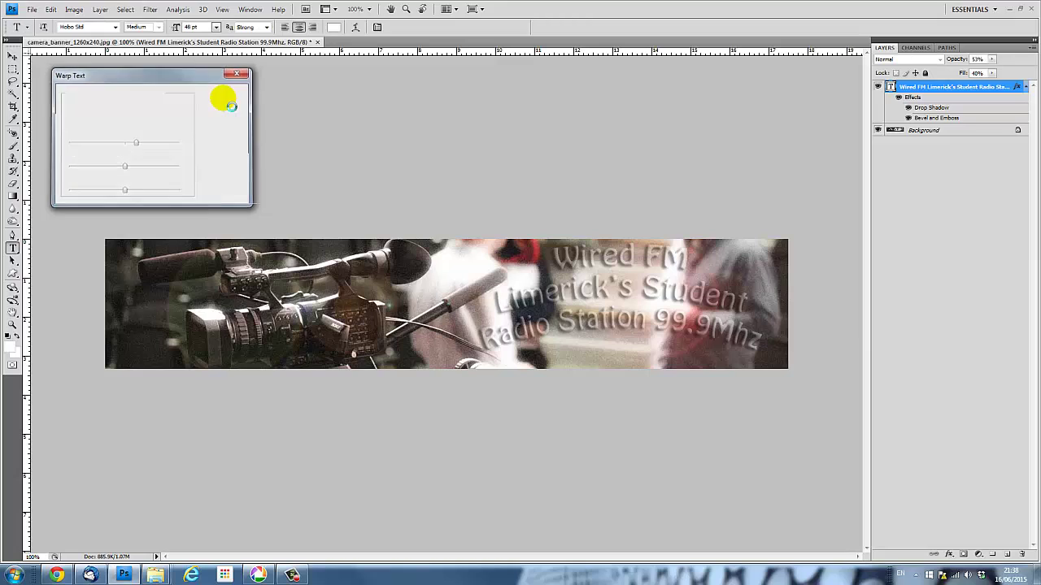